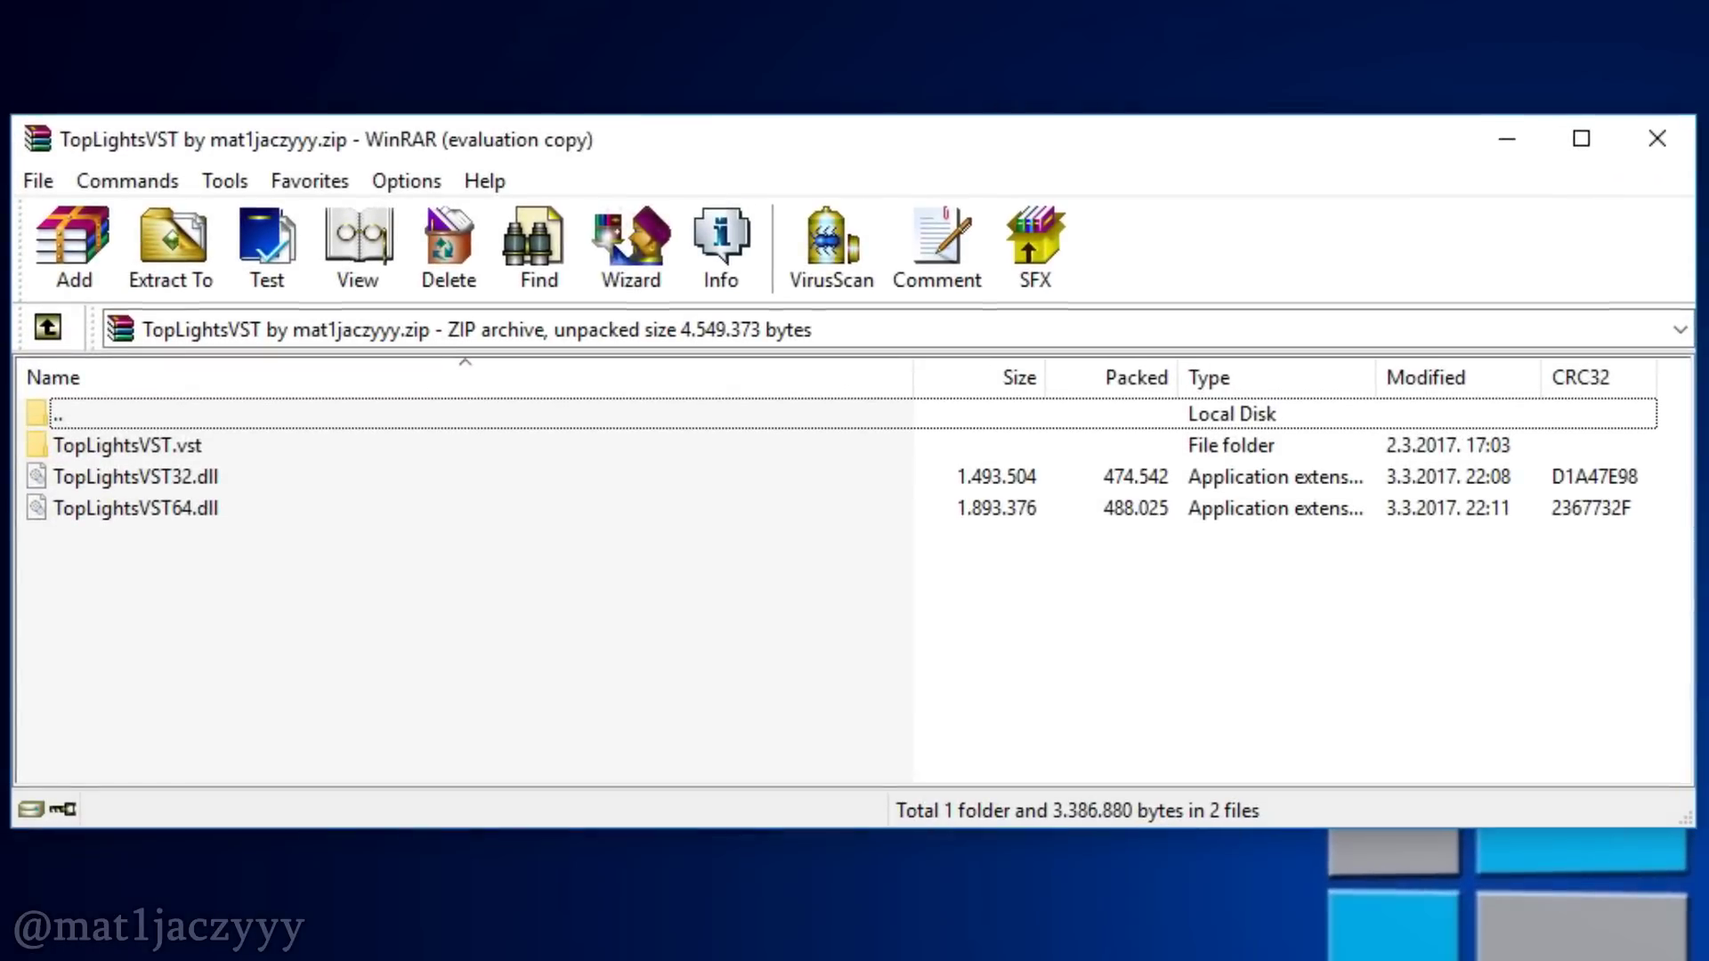
Step: Extract the 64-bit TopLightsVST64.dll from the WinRAR archive into the C:\VSTPlugins destination folder
{"action": "left_click", "coordinate": [201, 509]}
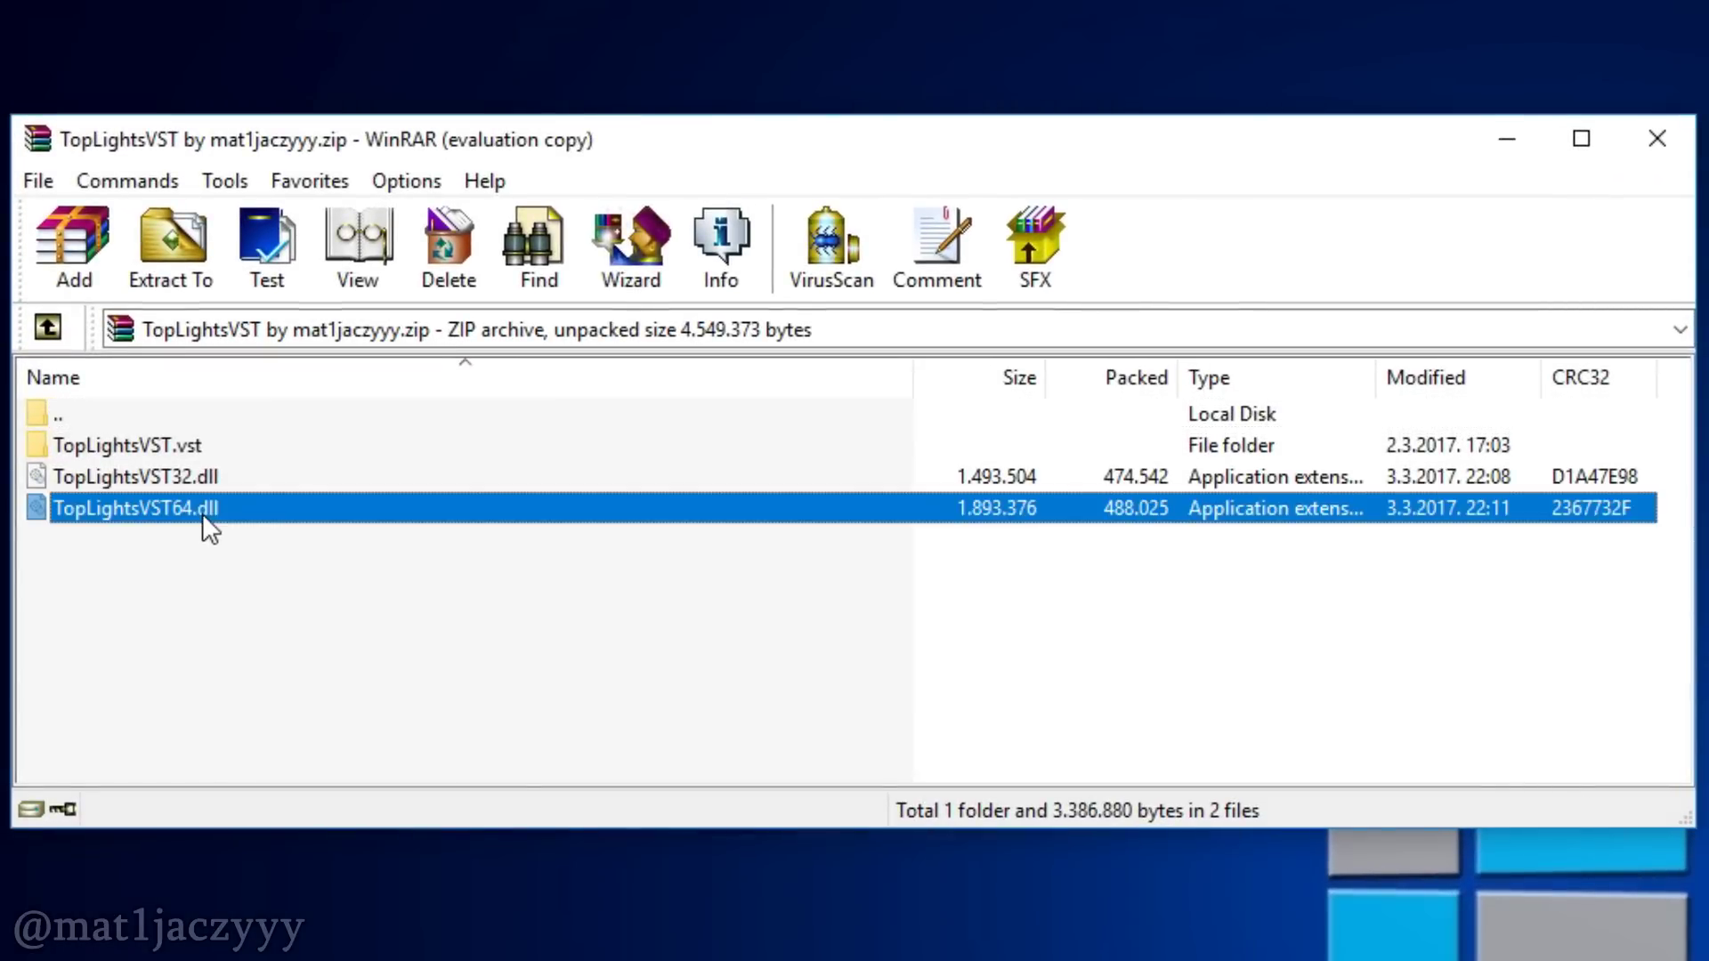
{"action": "left_click", "coordinate": [180, 271]}
{"action": "type", "text": "C:\\VSTPlugins"}
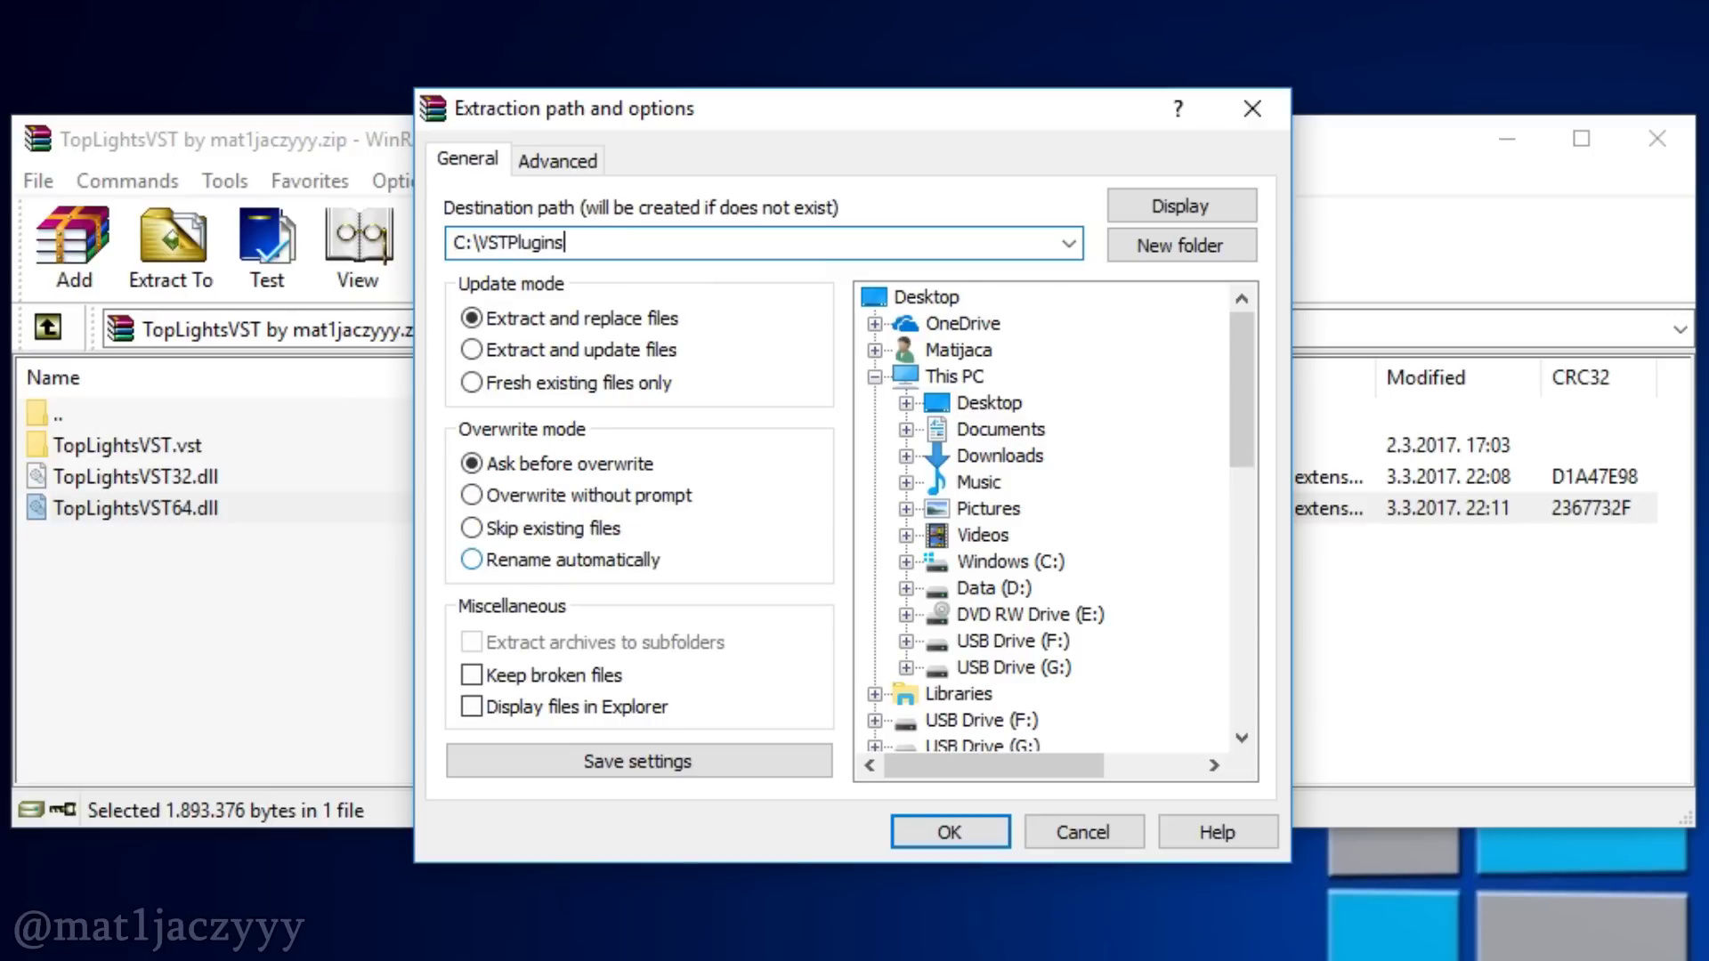
{"action": "key", "text": "Return"}
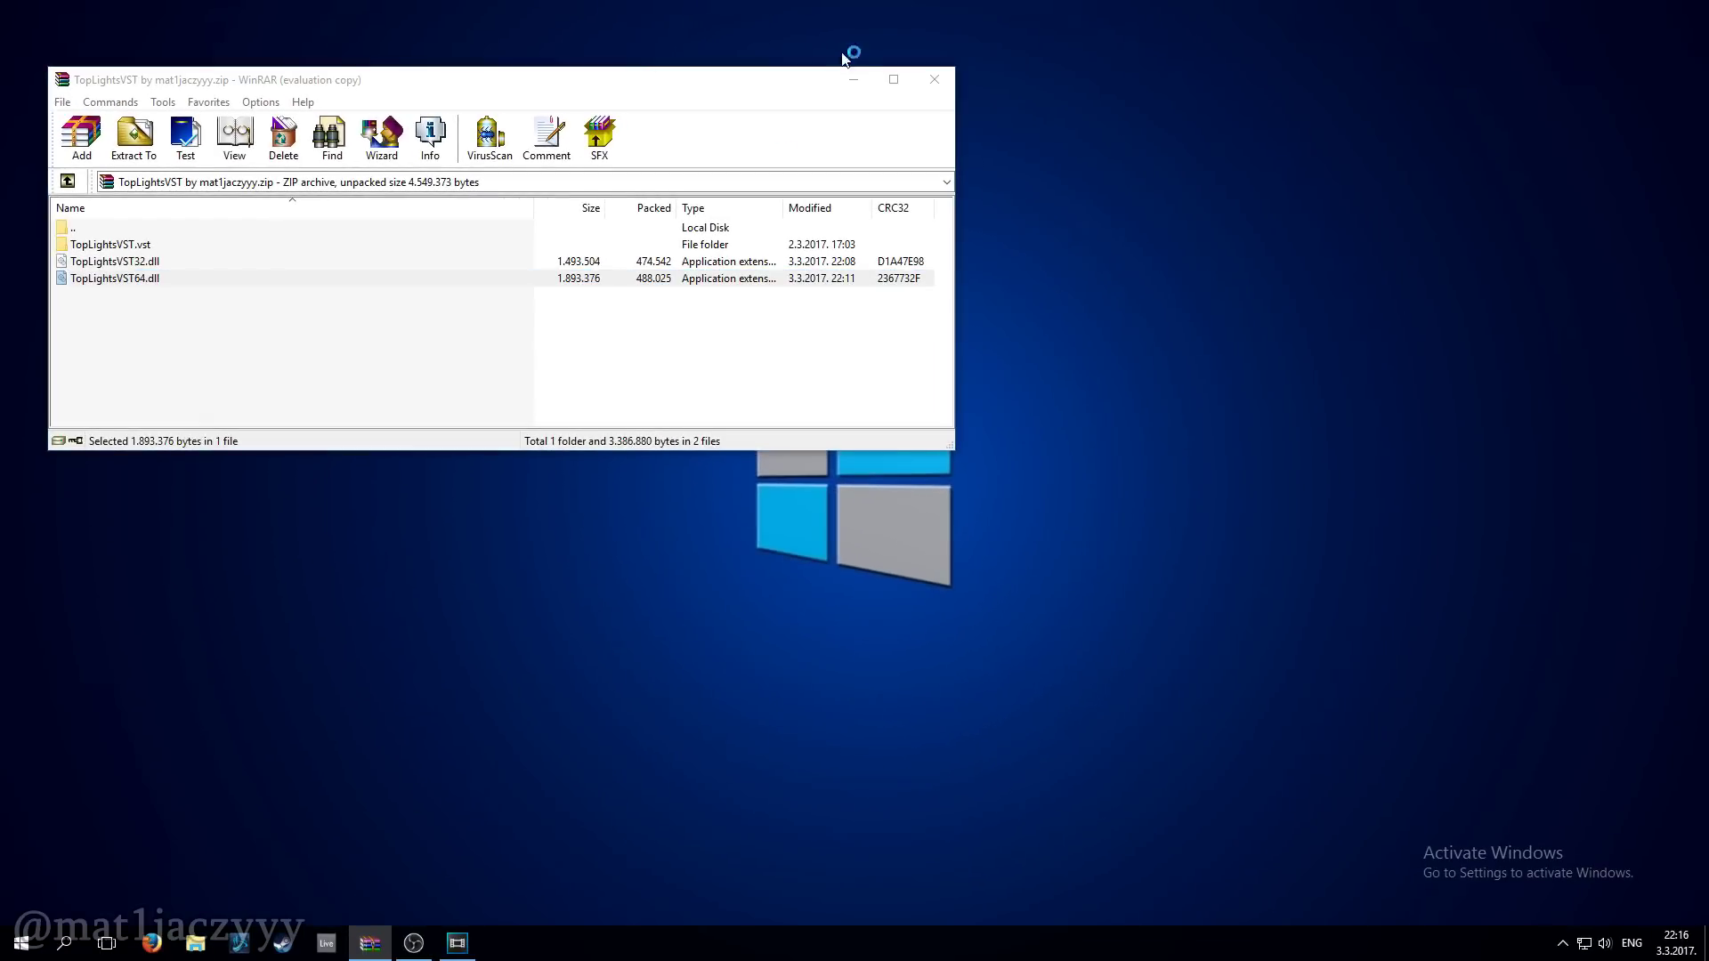
Step: Minimize WinRAR, maximize Live, and show the File/Folder page of Preferences
{"action": "left_click", "coordinate": [853, 79]}
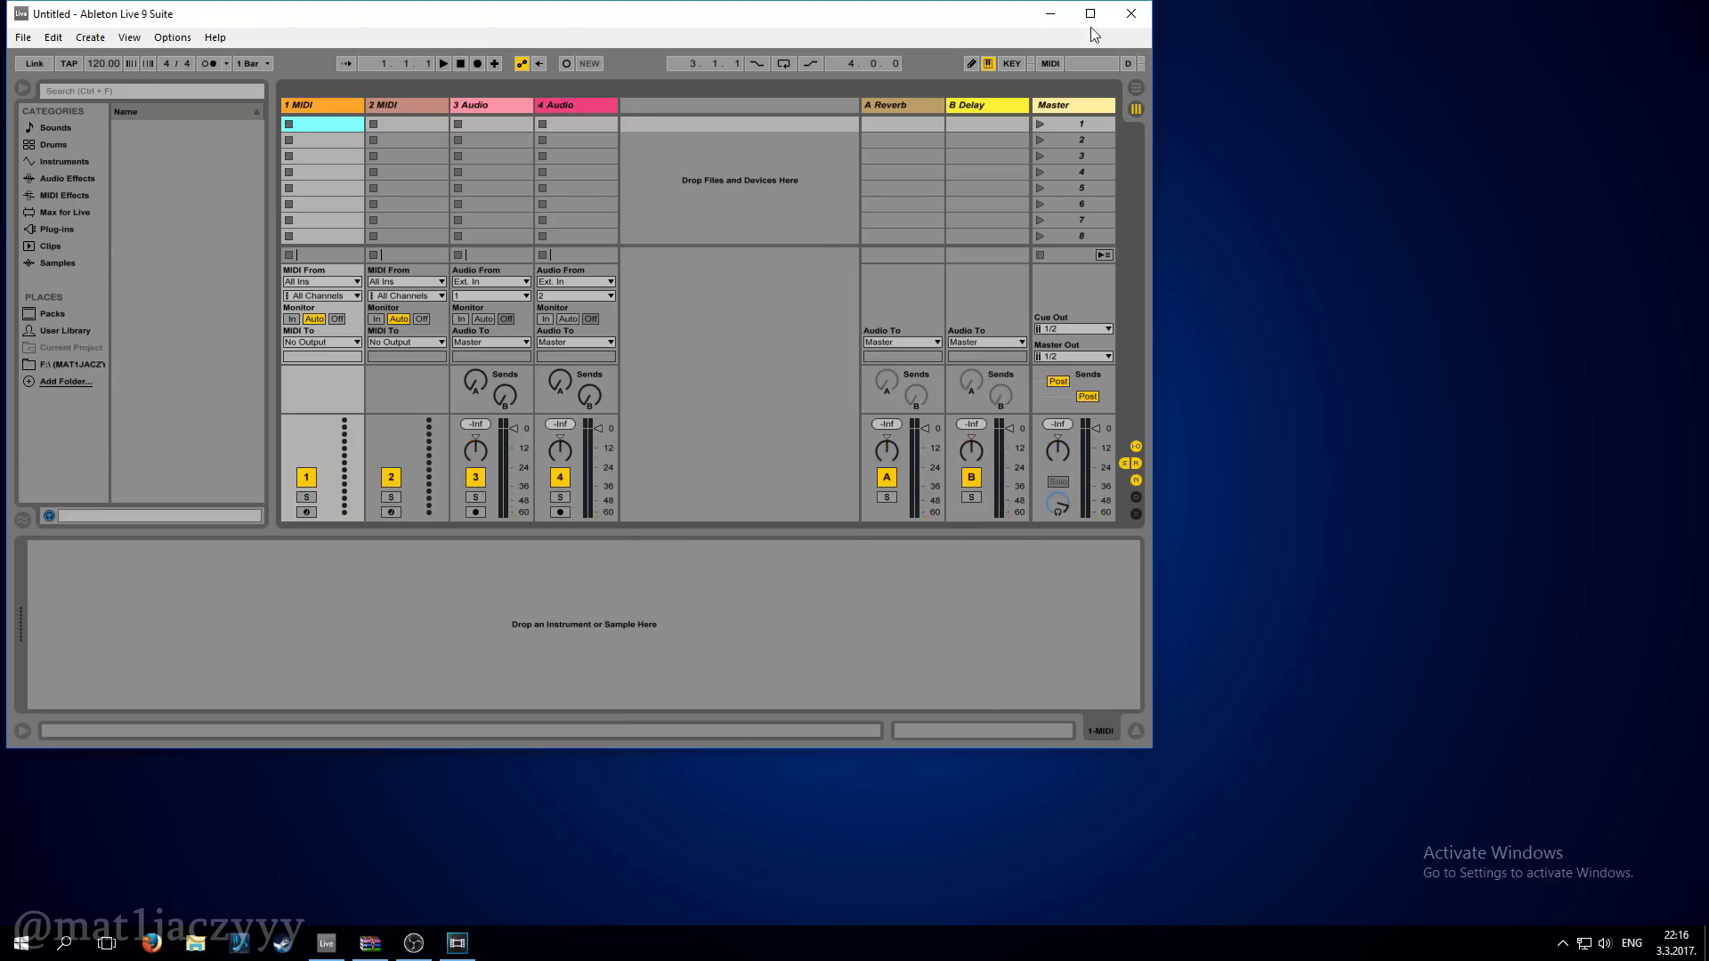
{"action": "left_click", "coordinate": [1090, 16]}
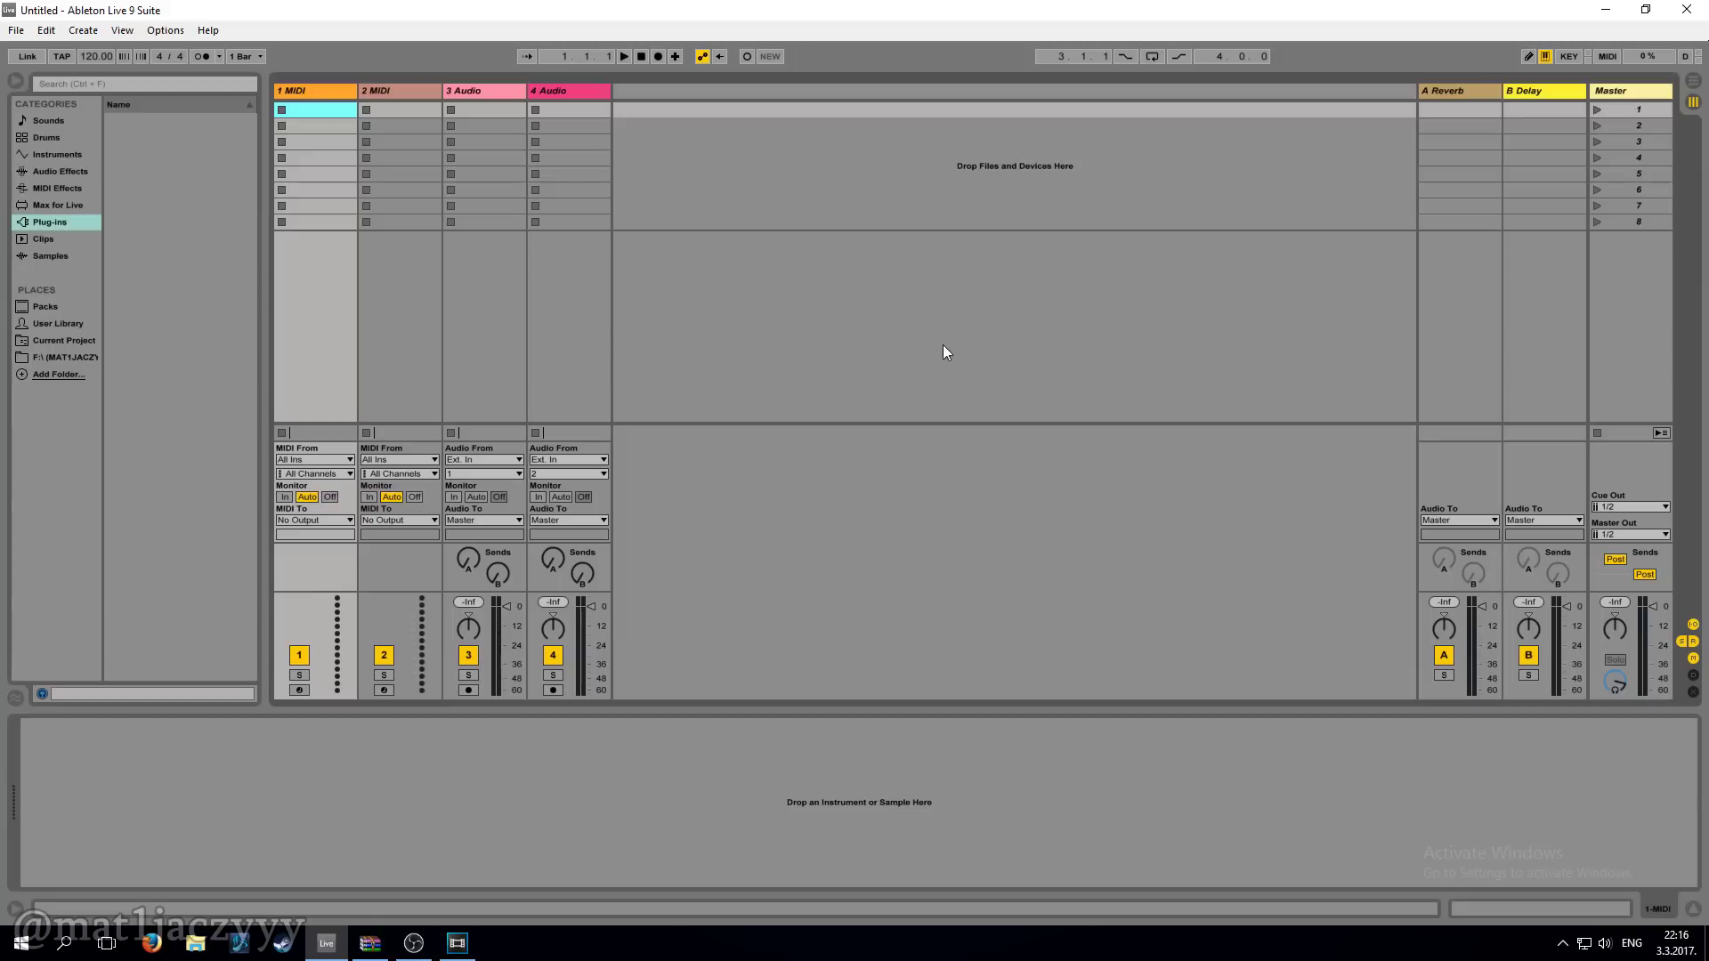
{"action": "key", "text": "ctrl+comma"}
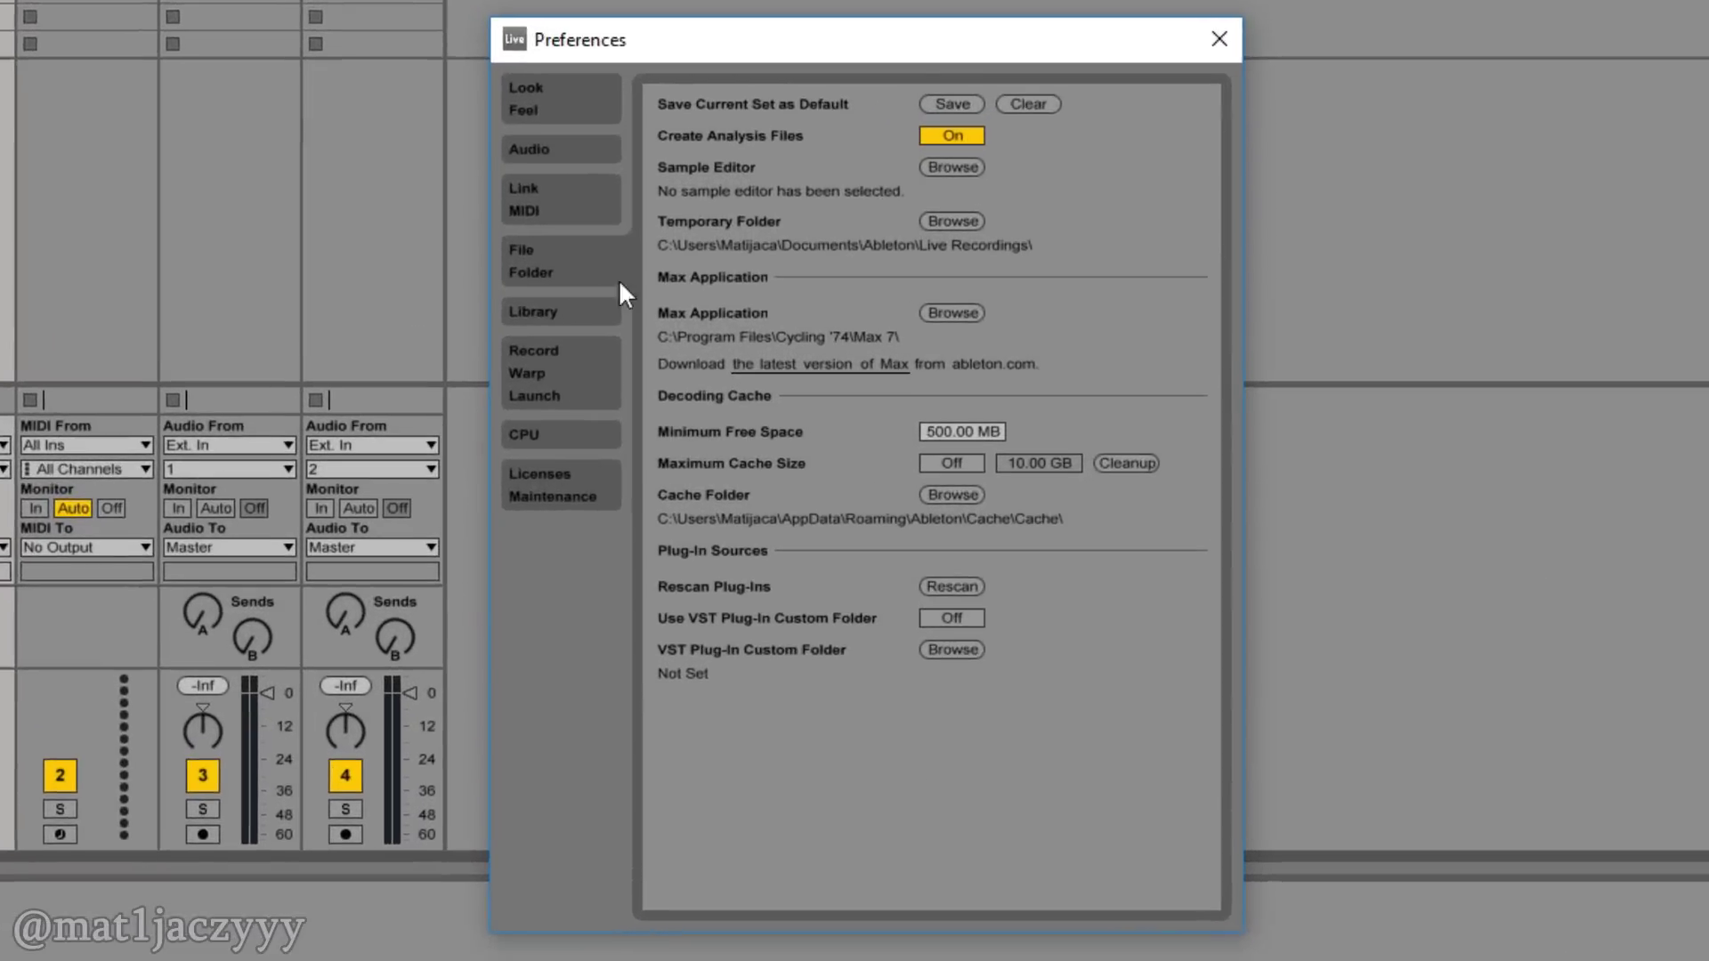
{"action": "left_click", "coordinate": [913, 562]}
Step: Turn on Use VST Plug-In Custom Folder set to C:\VSTPlugins, then select TopLightsVST64 in Plug-ins
{"action": "left_click", "coordinate": [890, 554]}
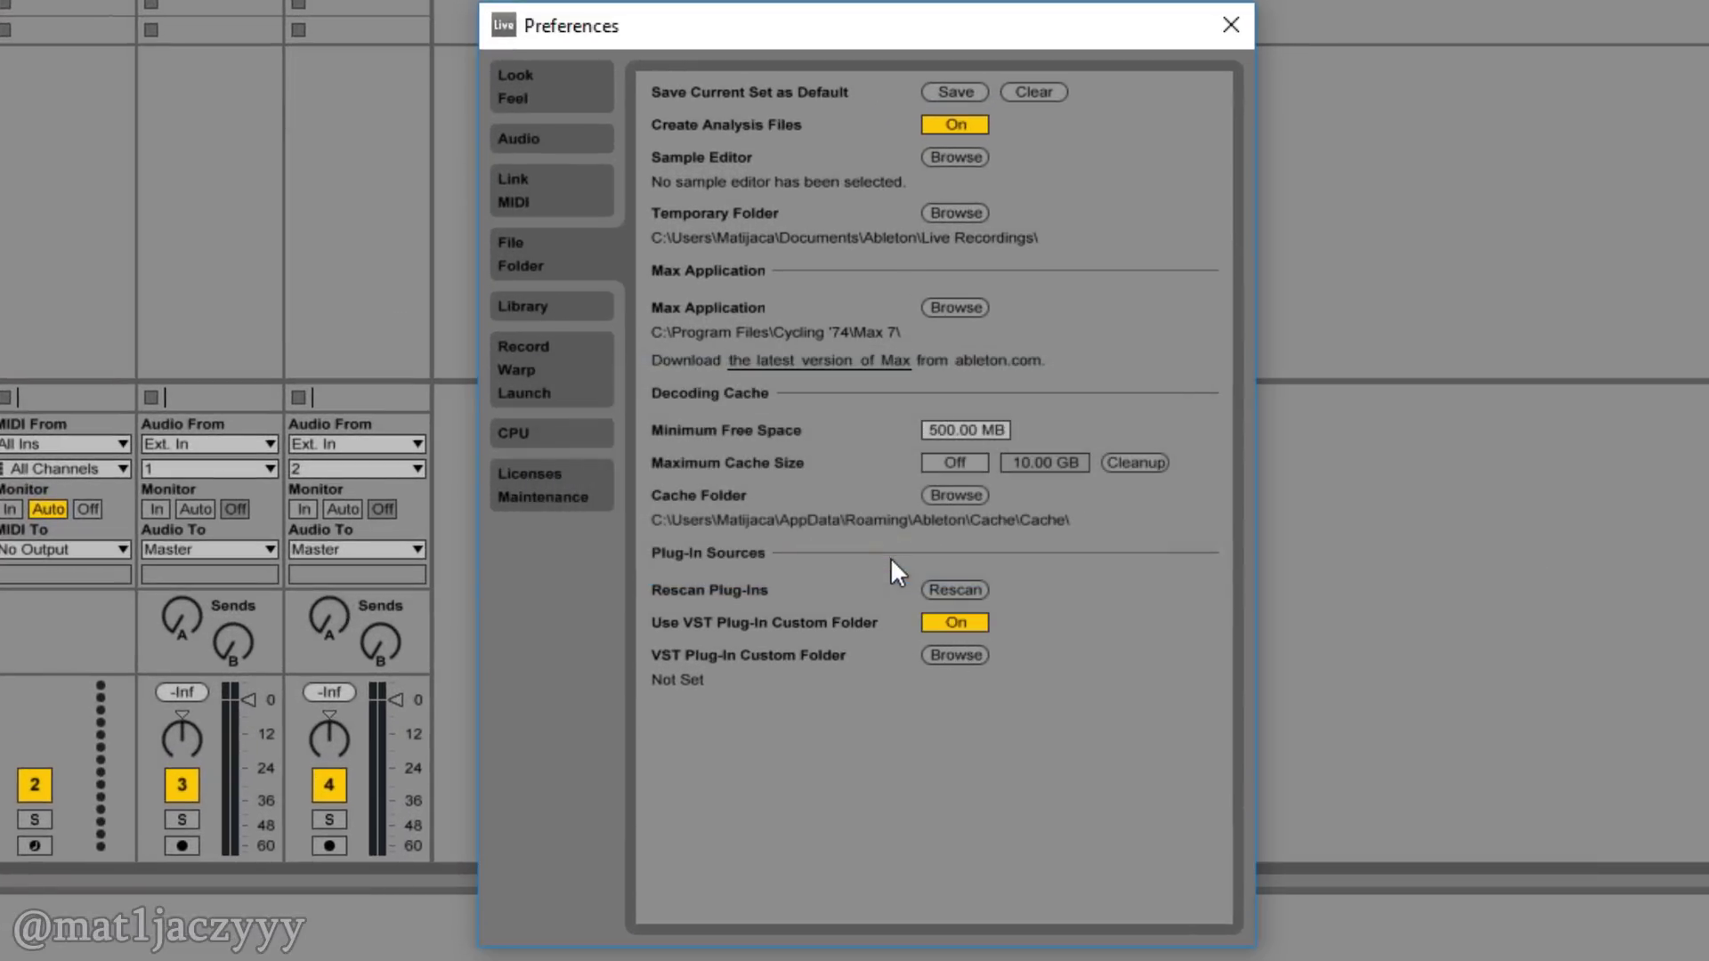
{"action": "left_click", "coordinate": [972, 655]}
{"action": "left_click", "coordinate": [647, 401]}
{"action": "left_click", "coordinate": [674, 524]}
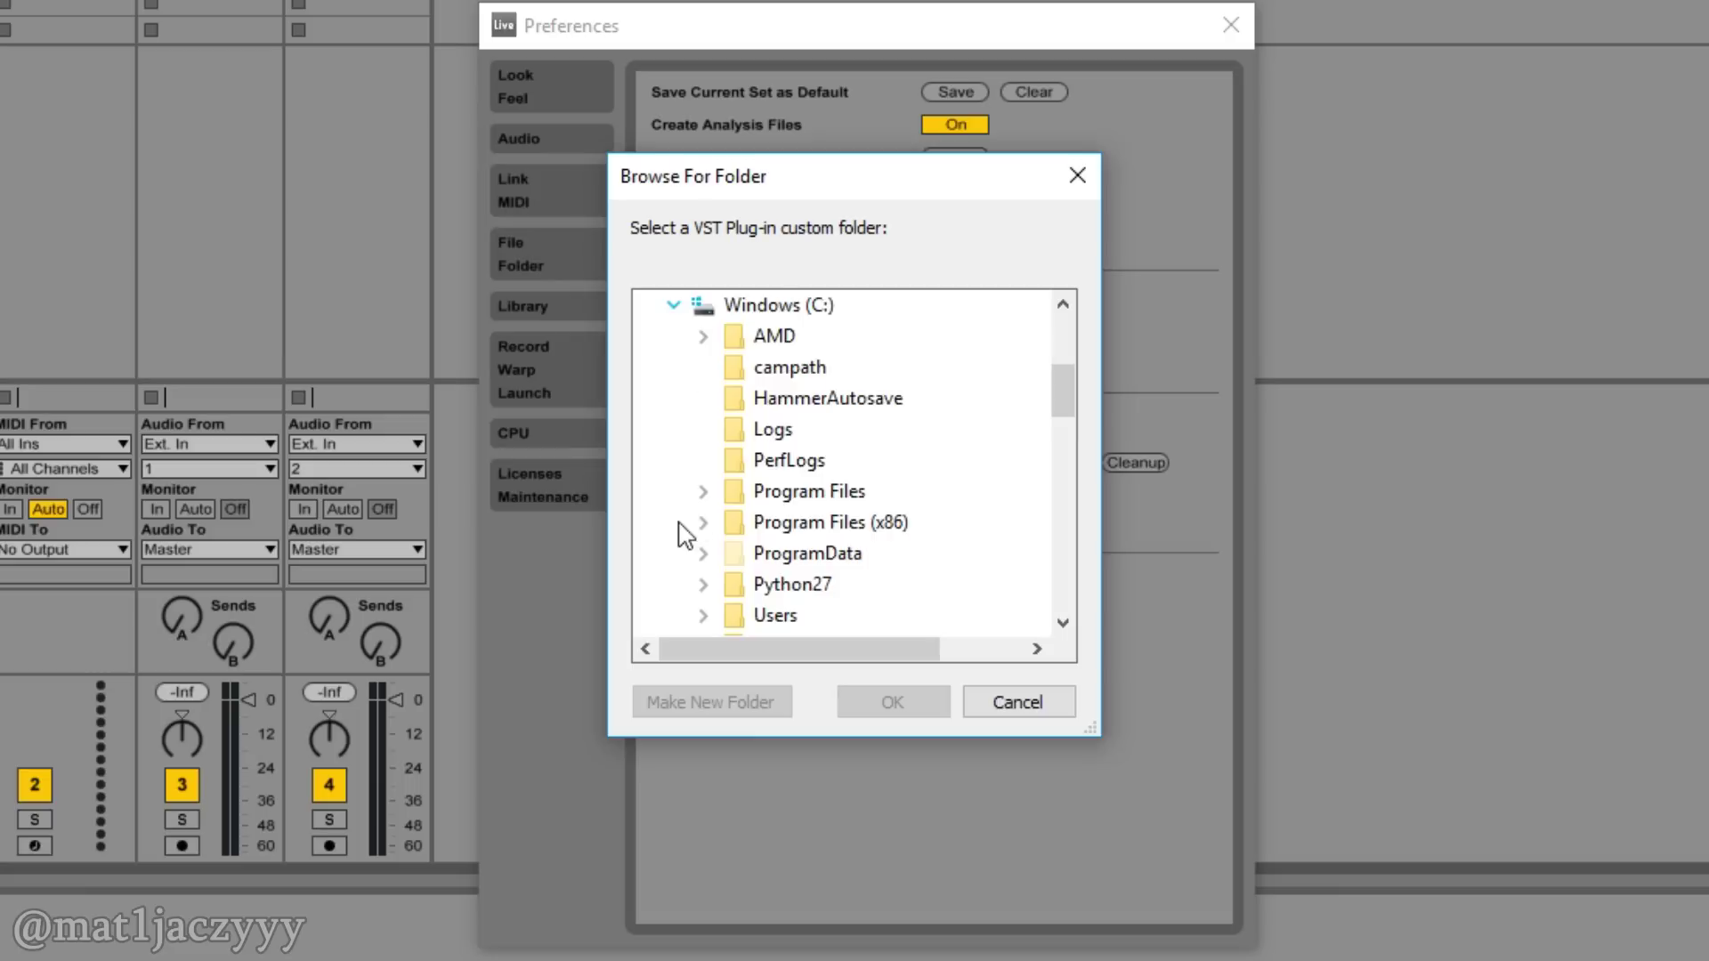
{"action": "scroll", "coordinate": [694, 499], "scroll_direction": "down", "scroll_amount": 3}
{"action": "left_click", "coordinate": [798, 366]}
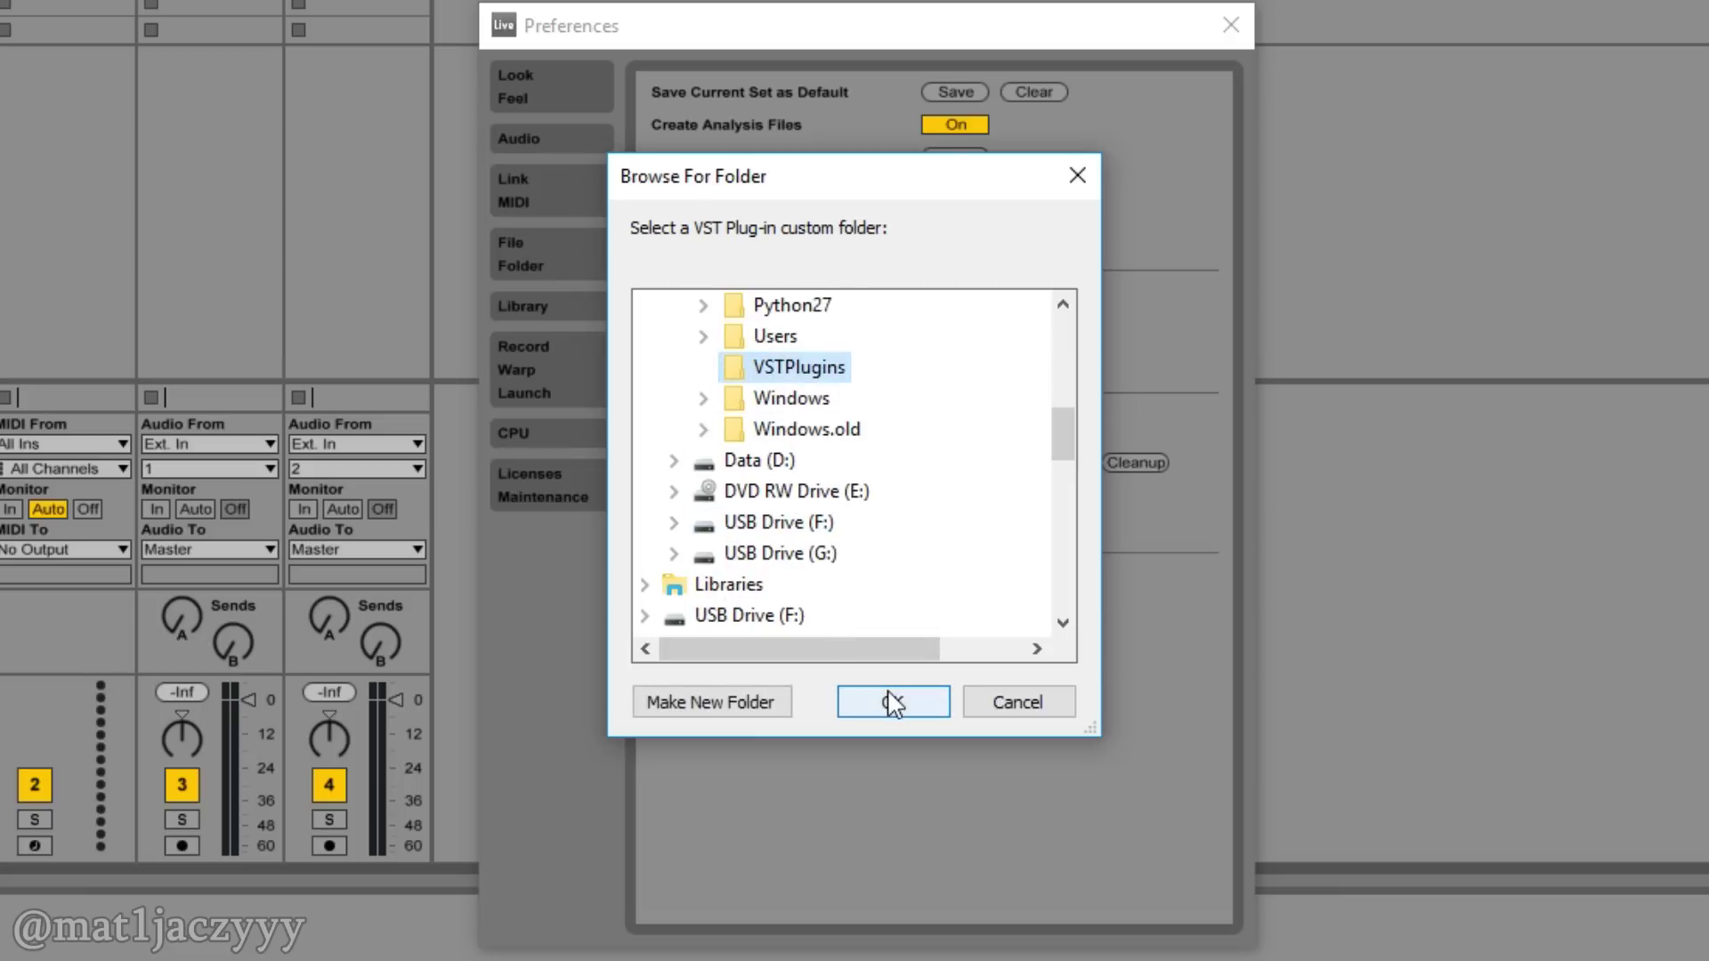
{"action": "left_click", "coordinate": [892, 703]}
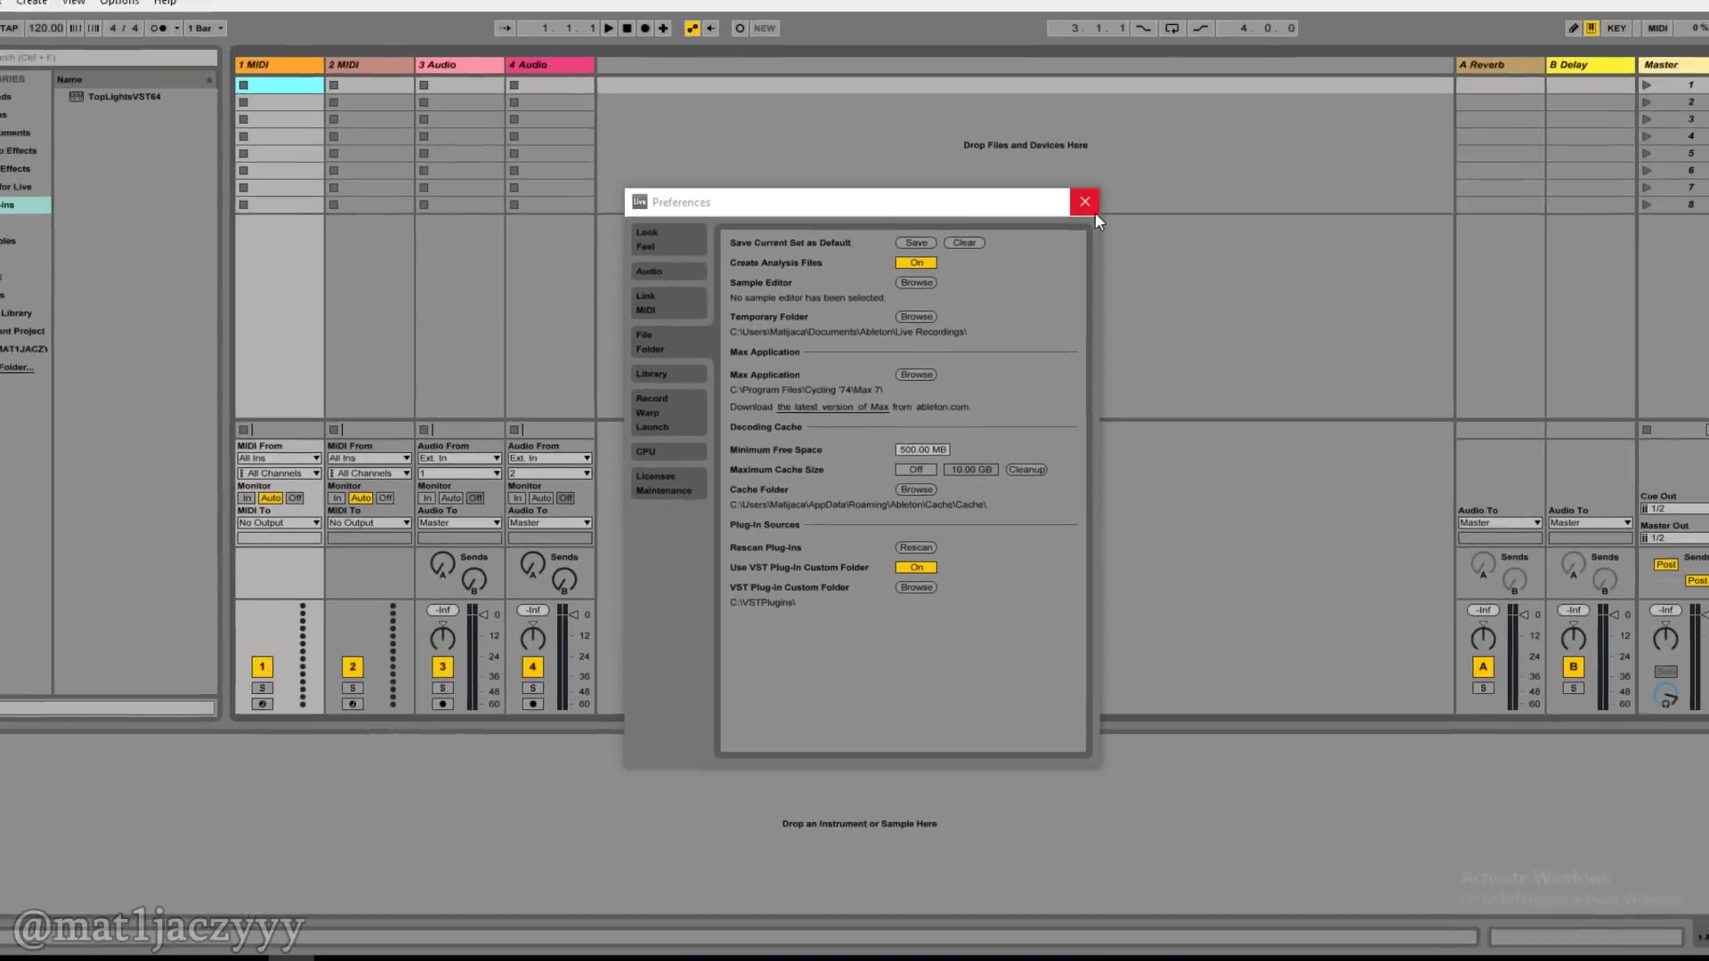
{"action": "left_click", "coordinate": [1230, 25]}
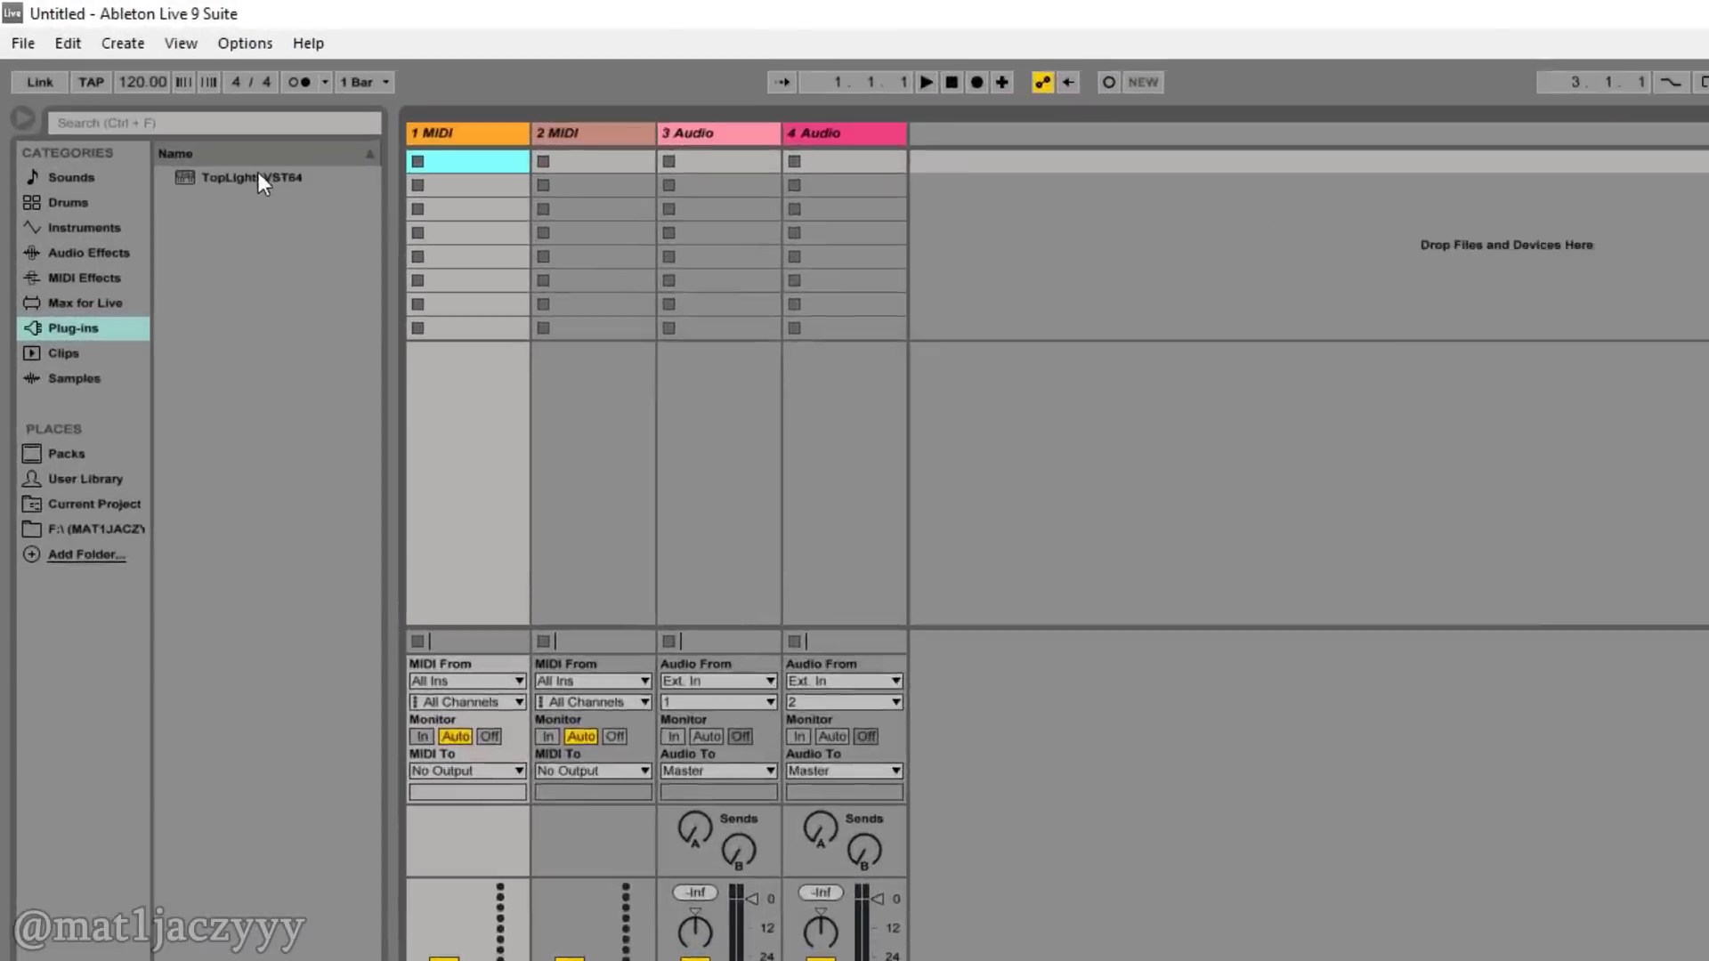
{"action": "left_click", "coordinate": [148, 128]}
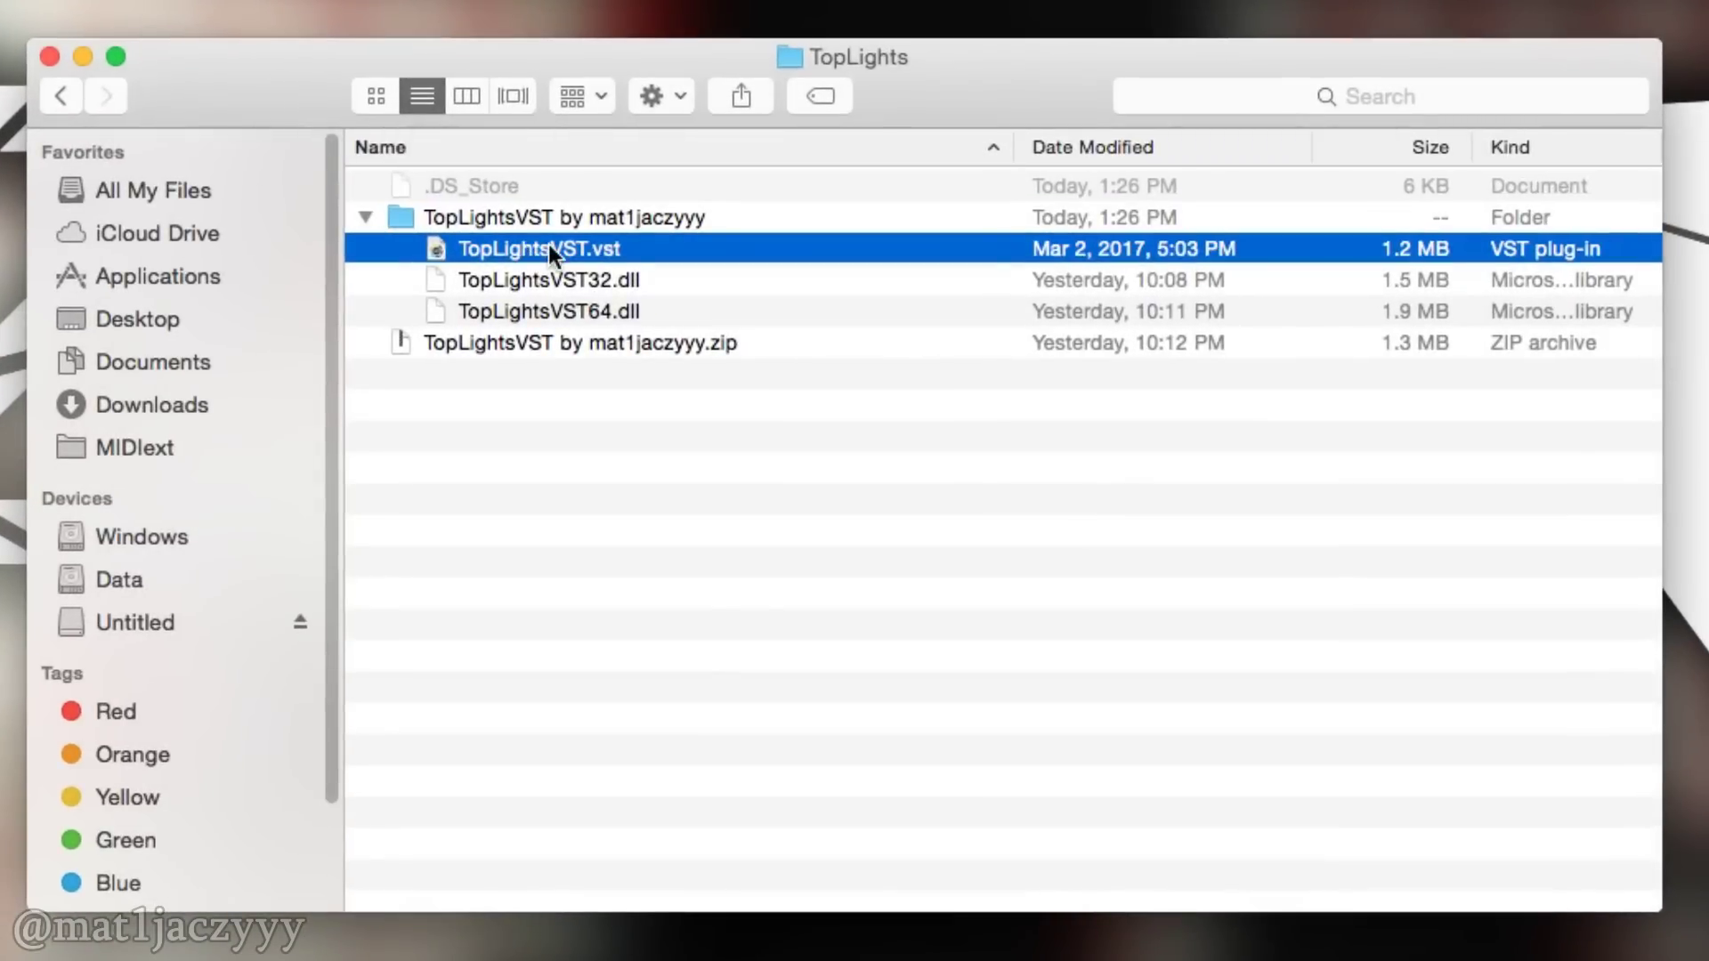
Step: Copy TopLightsVST.vst and go to the /Library/Audio/Plug-Ins/VST folder
{"action": "right_click", "coordinate": [548, 244]}
{"action": "left_click", "coordinate": [708, 663]}
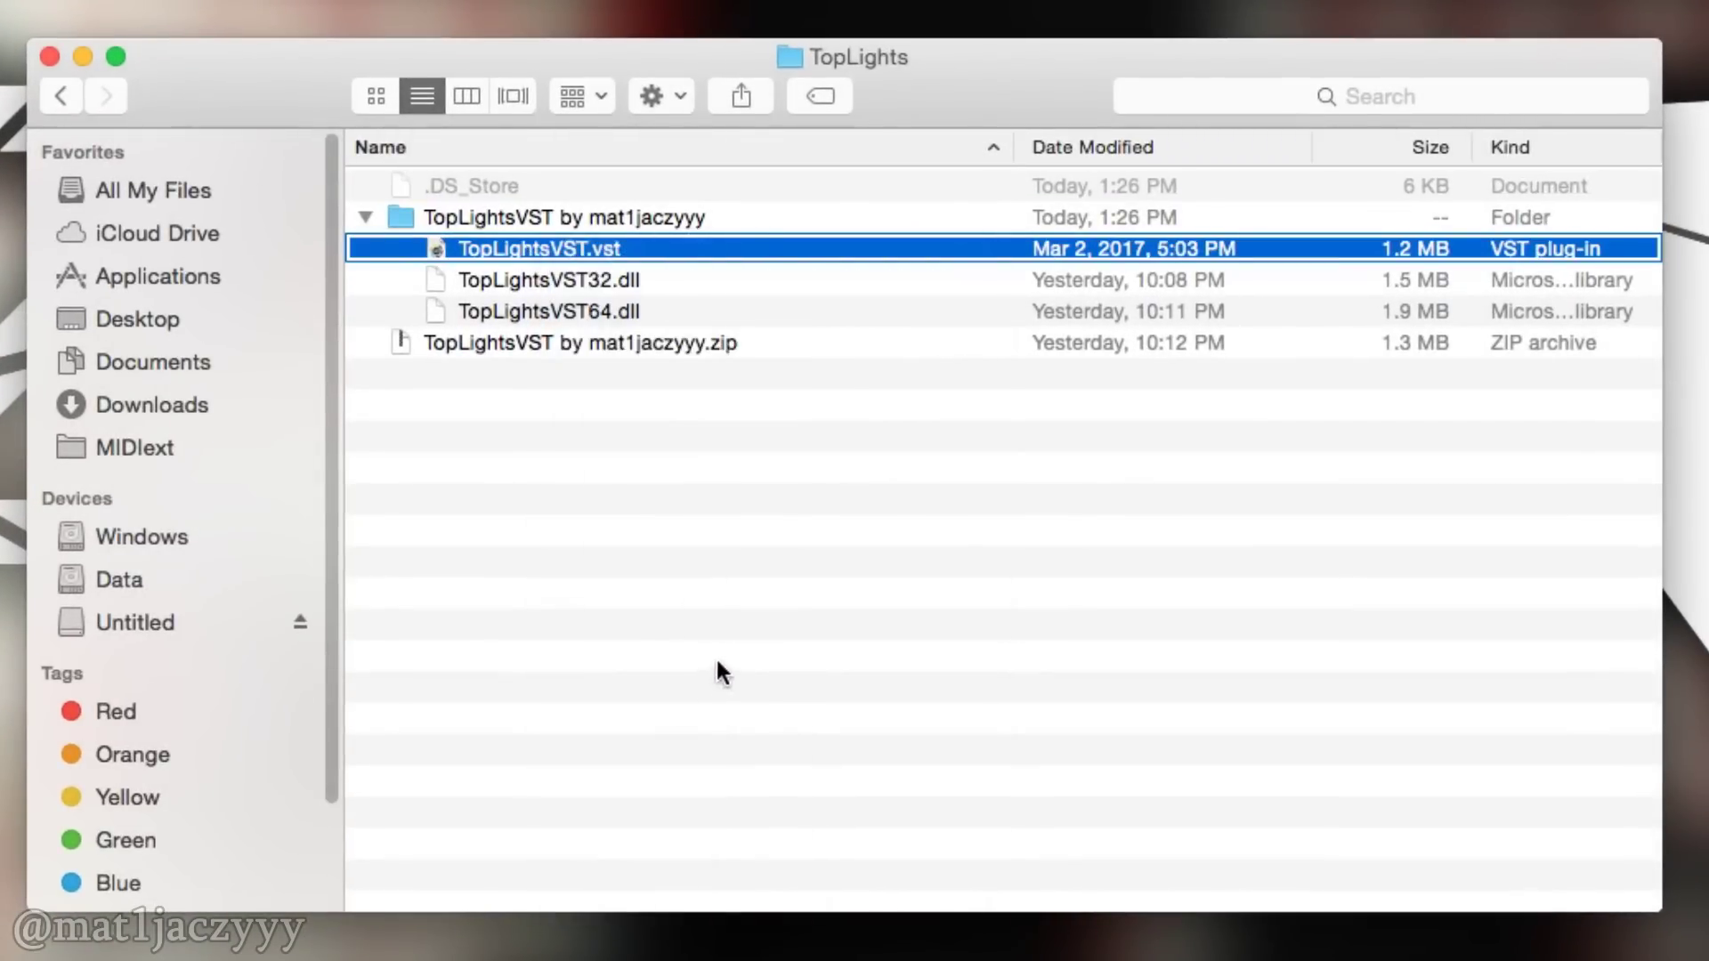
{"action": "key", "text": "super+shift+g"}
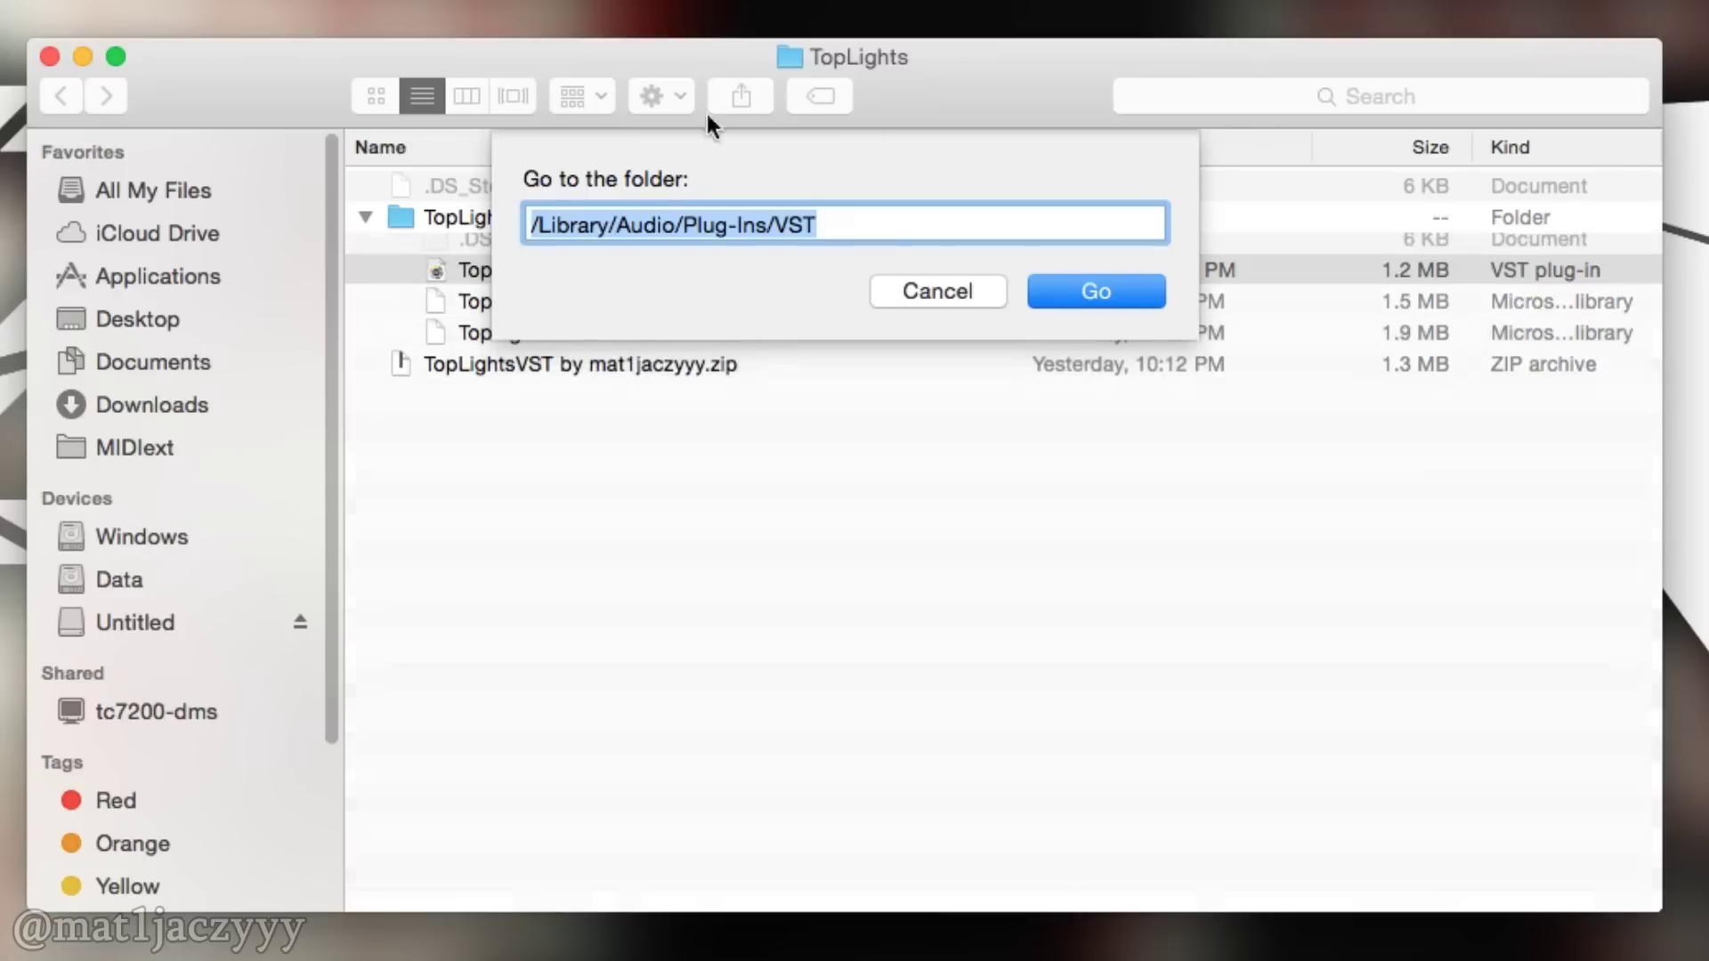
{"action": "left_click", "coordinate": [1113, 296]}
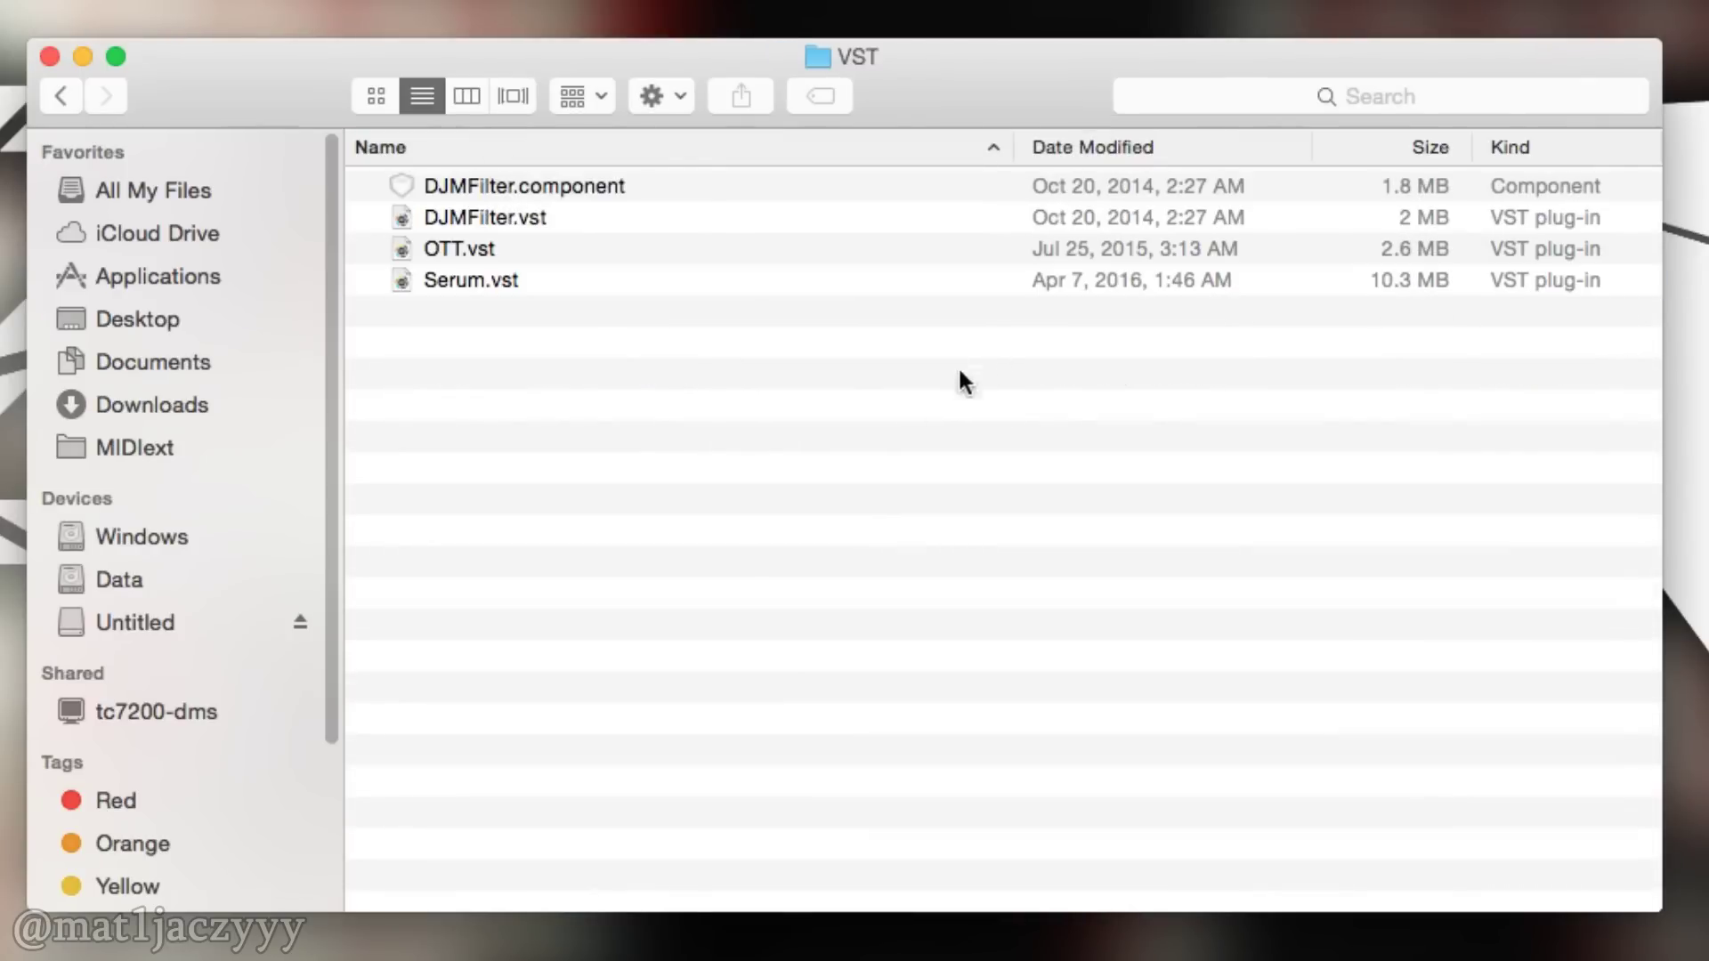
Step: Paste TopLightsVST.vst into the VST folder, authorizing with the administrator password, and return to Live
{"action": "right_click", "coordinate": [794, 368]}
{"action": "left_click", "coordinate": [868, 486]}
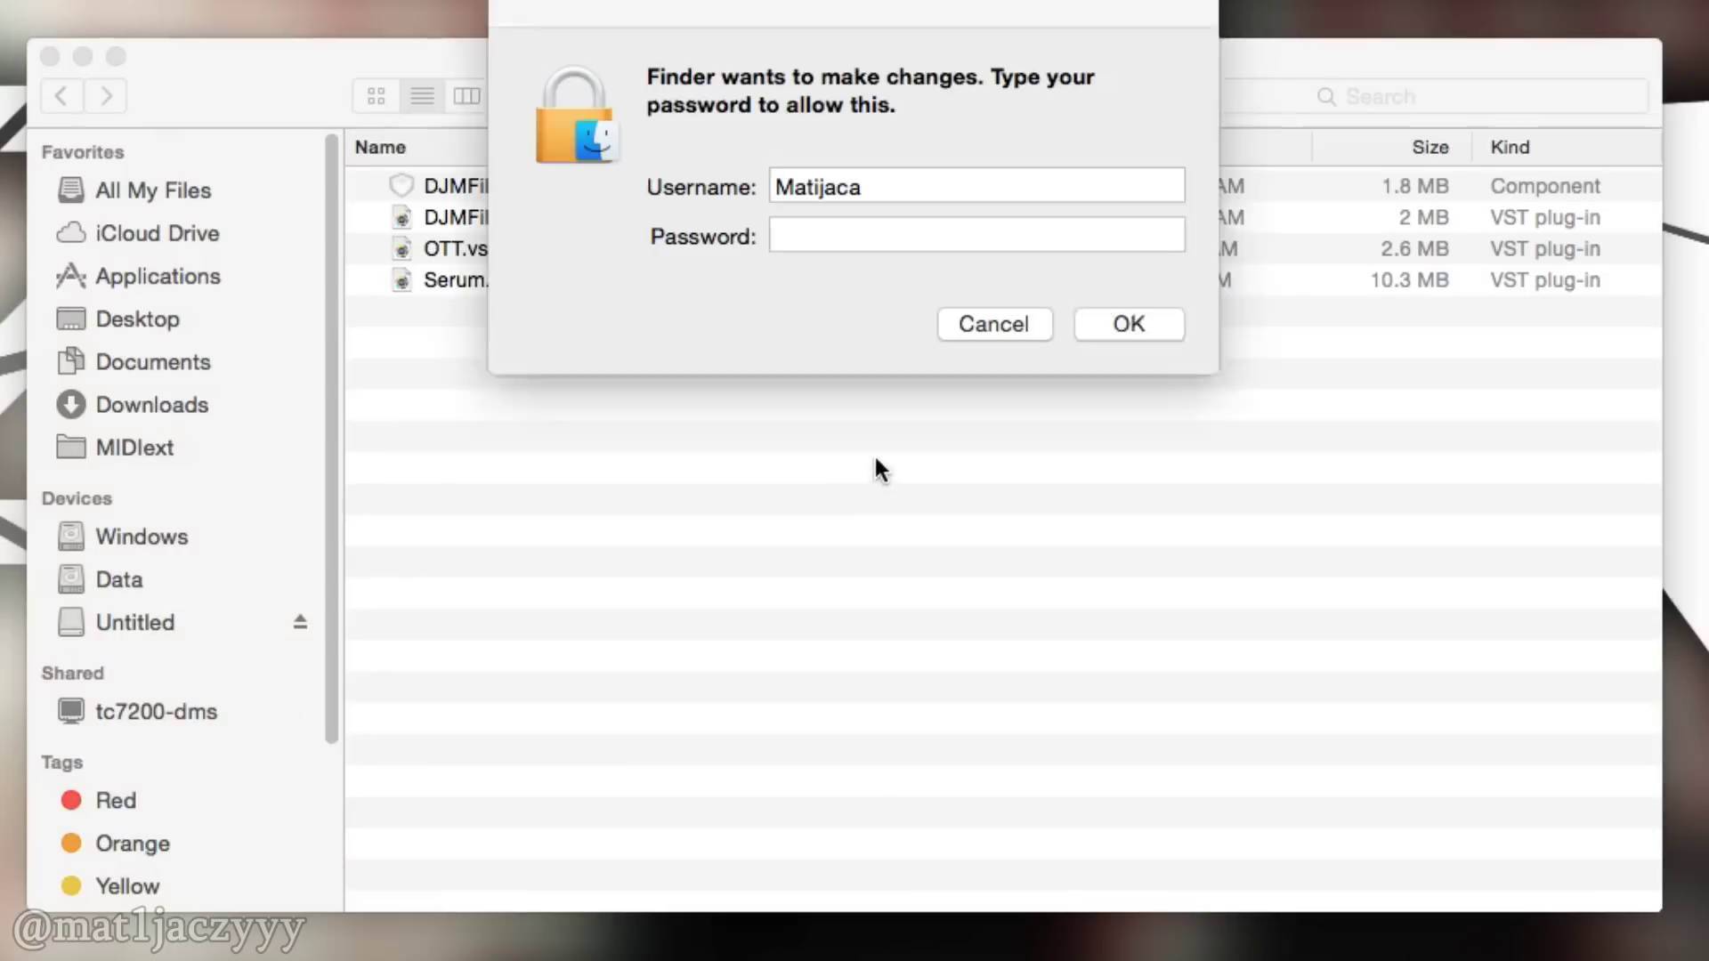
{"action": "type", "text": "•••••••••"}
{"action": "left_click", "coordinate": [1129, 324]}
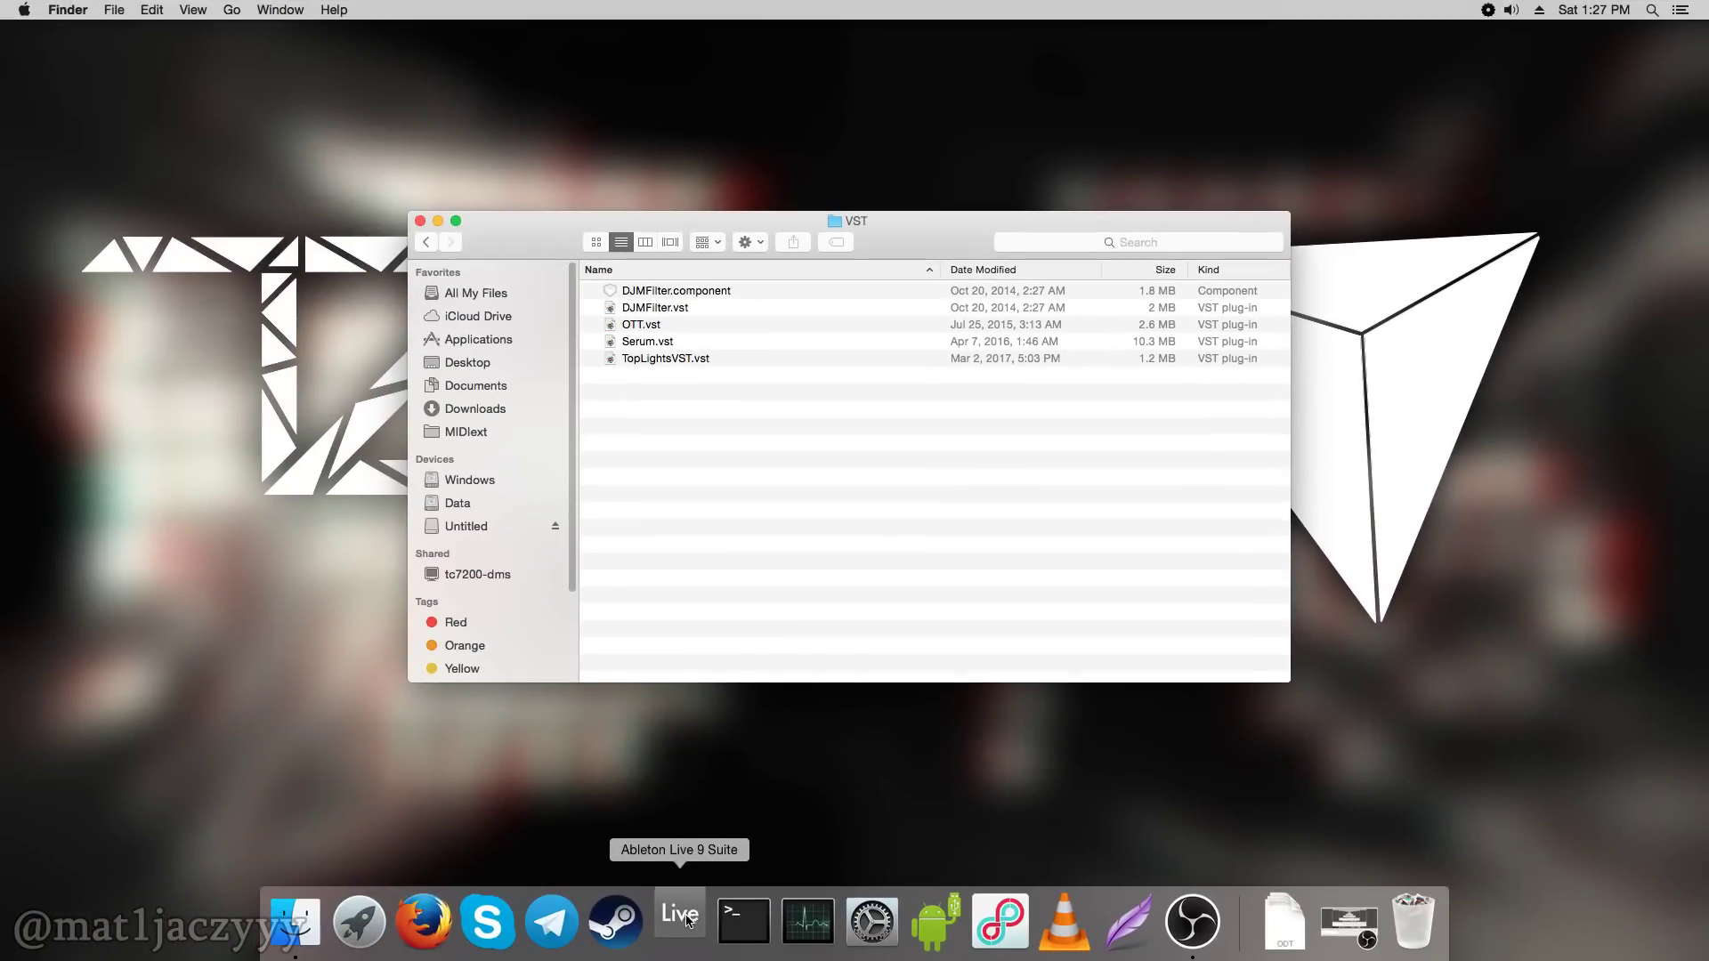
{"action": "left_click", "coordinate": [687, 920]}
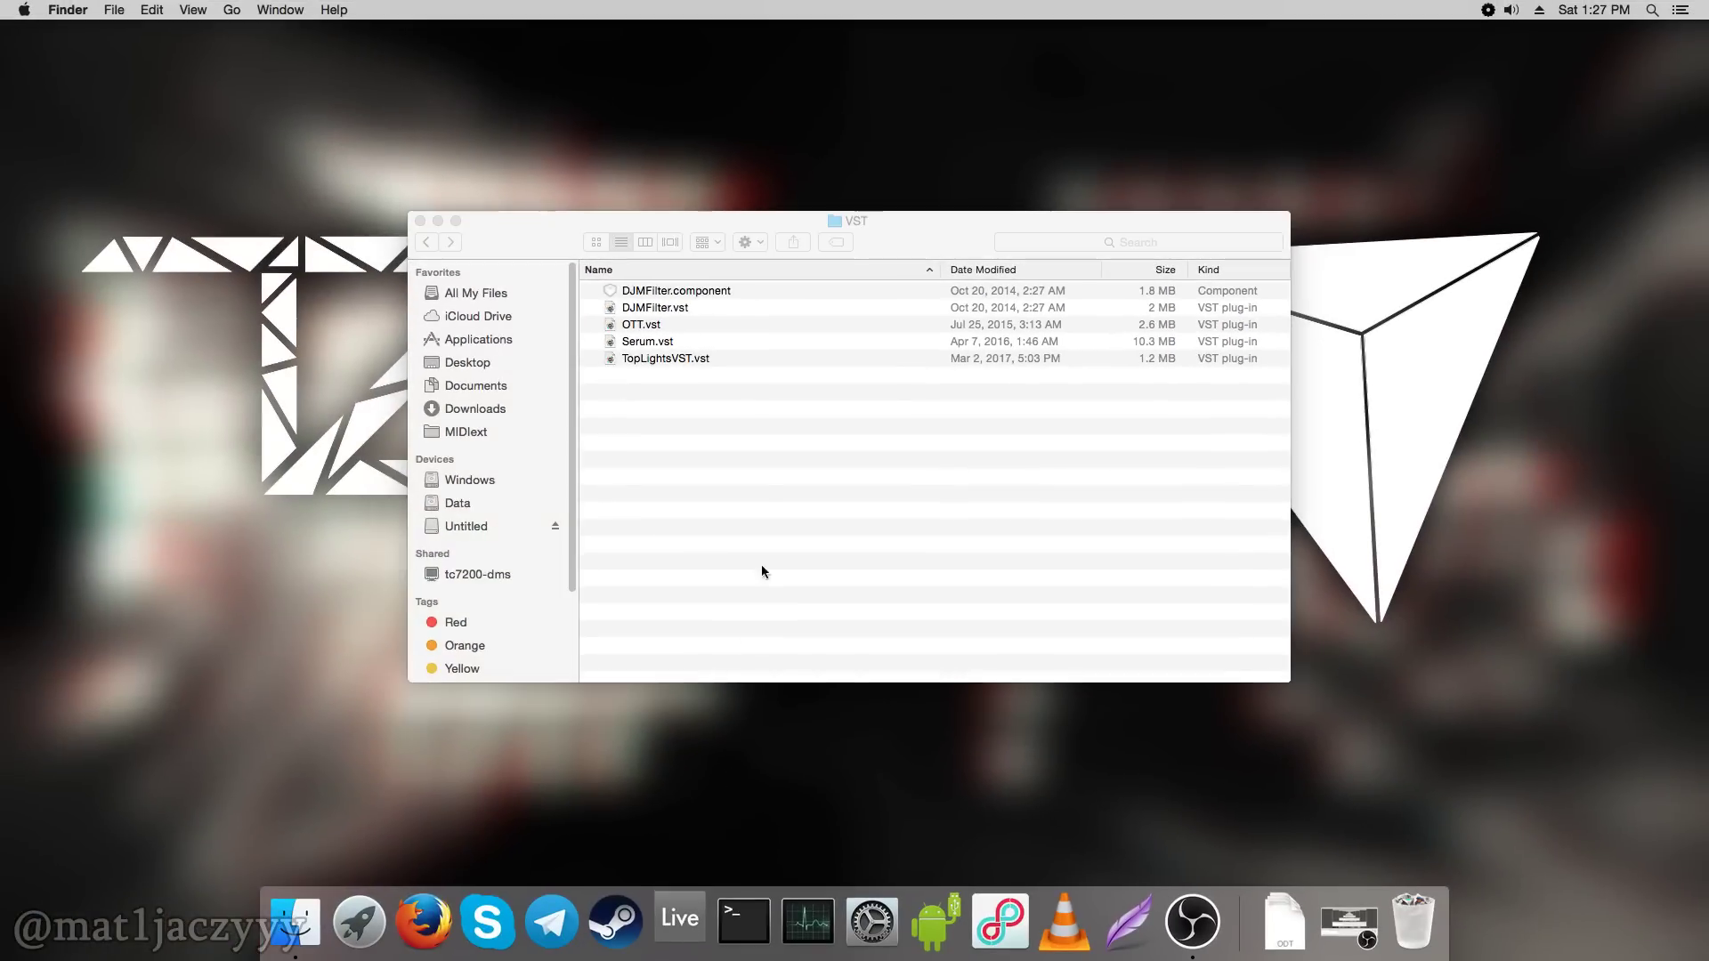
Step: Set Use VST Plug-In System Folders to On, then drag TopLightsVST from the plug-ins list
{"action": "key", "text": "super+comma"}
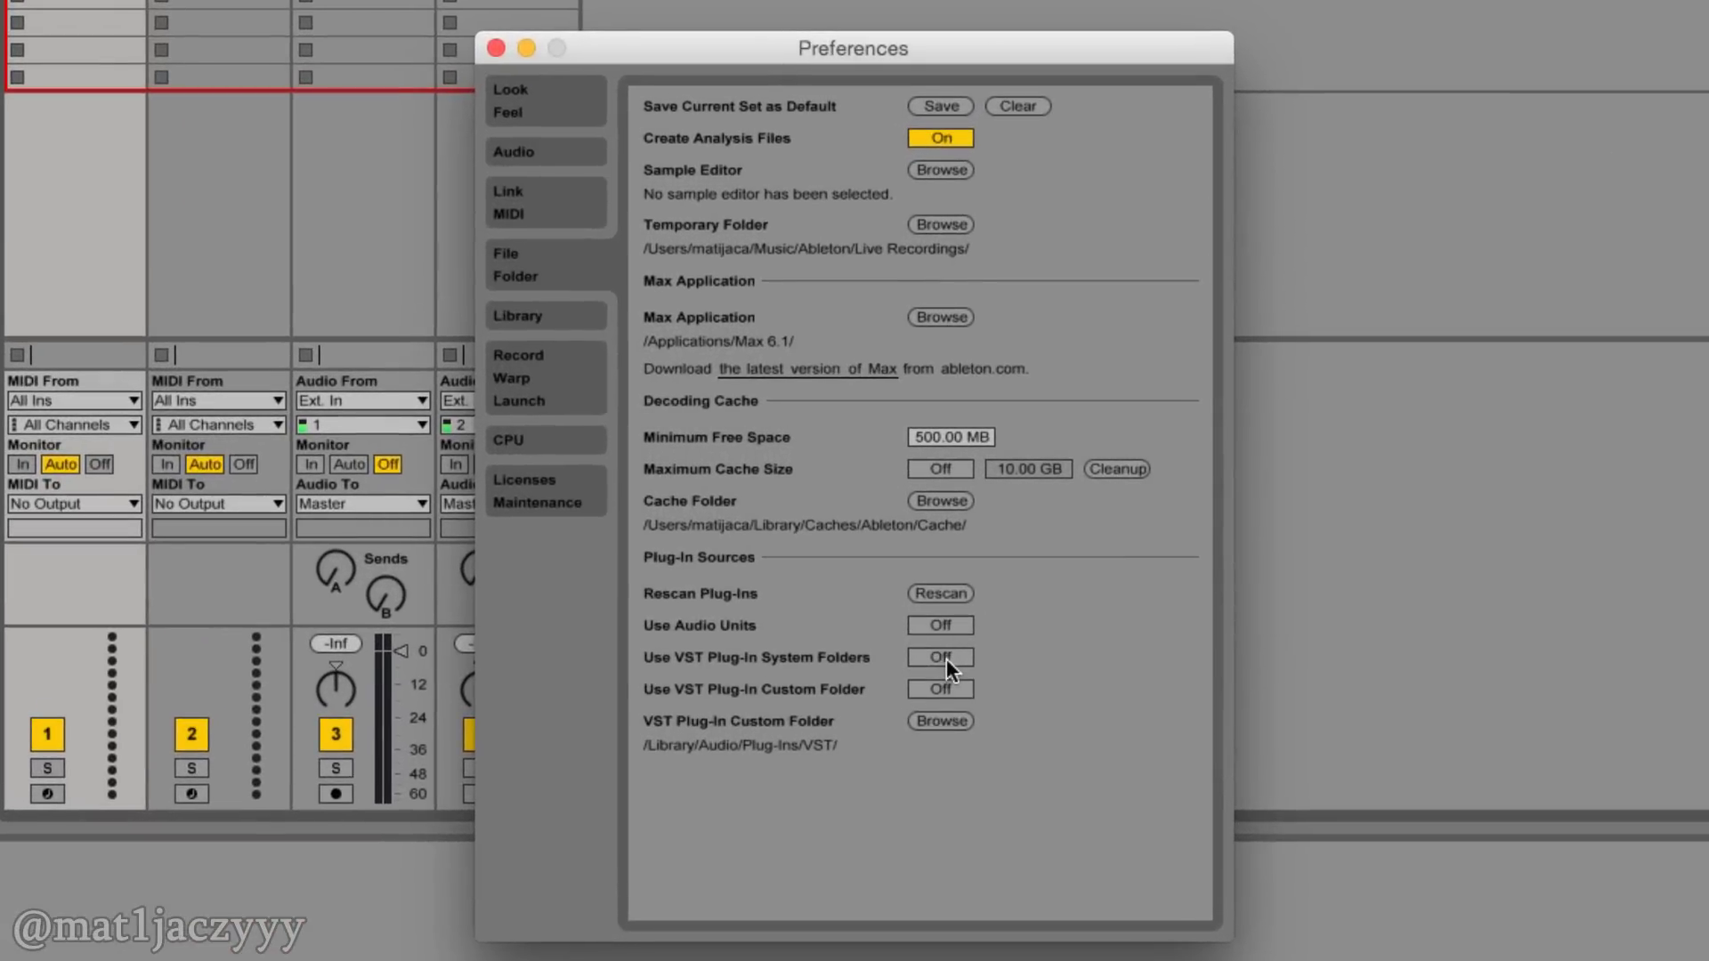
{"action": "left_click", "coordinate": [942, 657]}
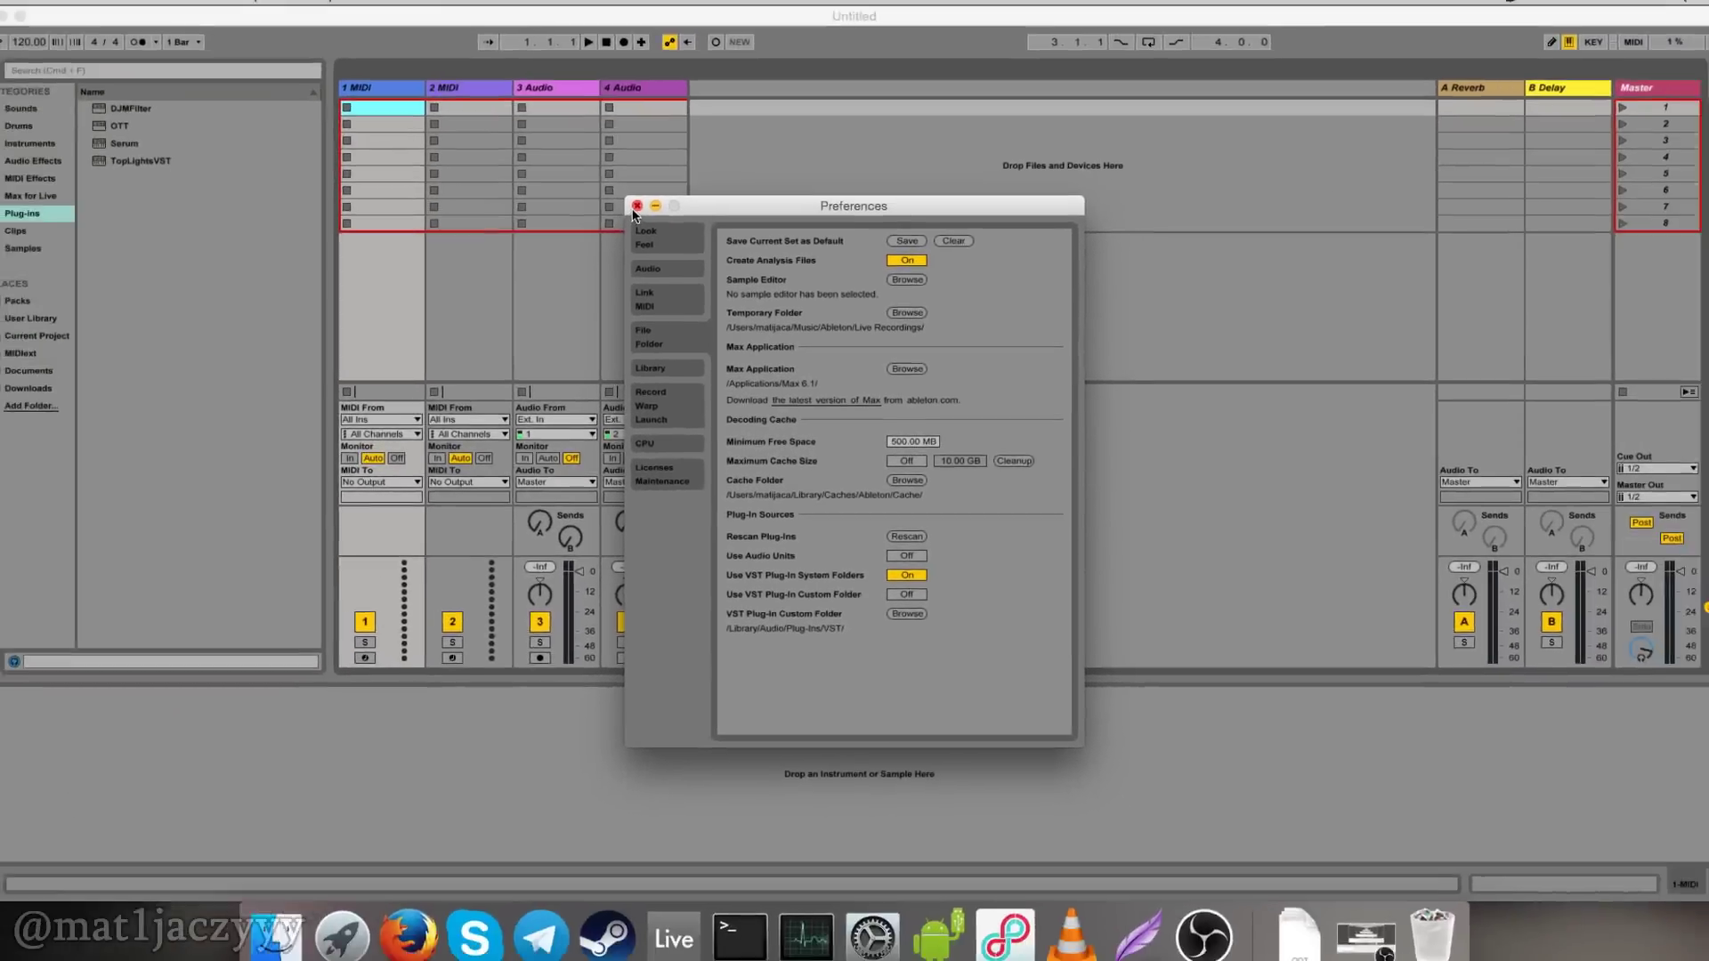
{"action": "key", "text": "super+comma"}
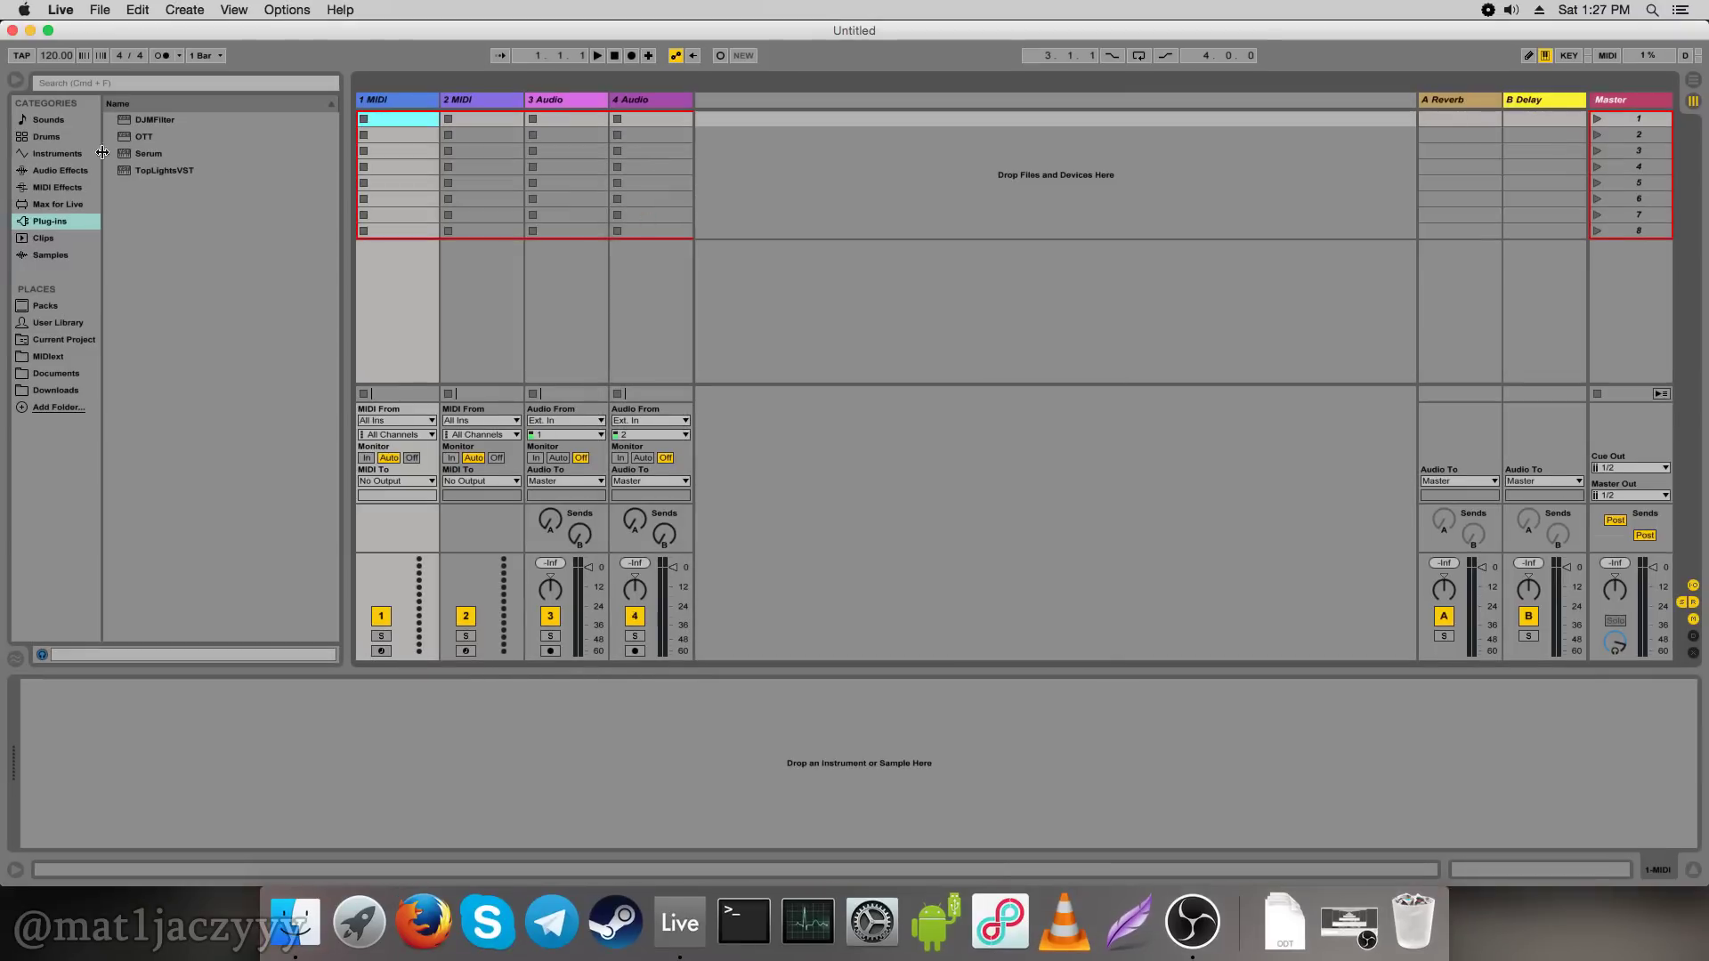
{"action": "left_click_drag", "start_coordinate": [142, 171], "coordinate": [211, 172]}
Step: Drop TopLightsVST onto track 1 and move its plugin window lower on screen
{"action": "left_click_drag", "start_coordinate": [381, 135], "coordinate": [383, 136]}
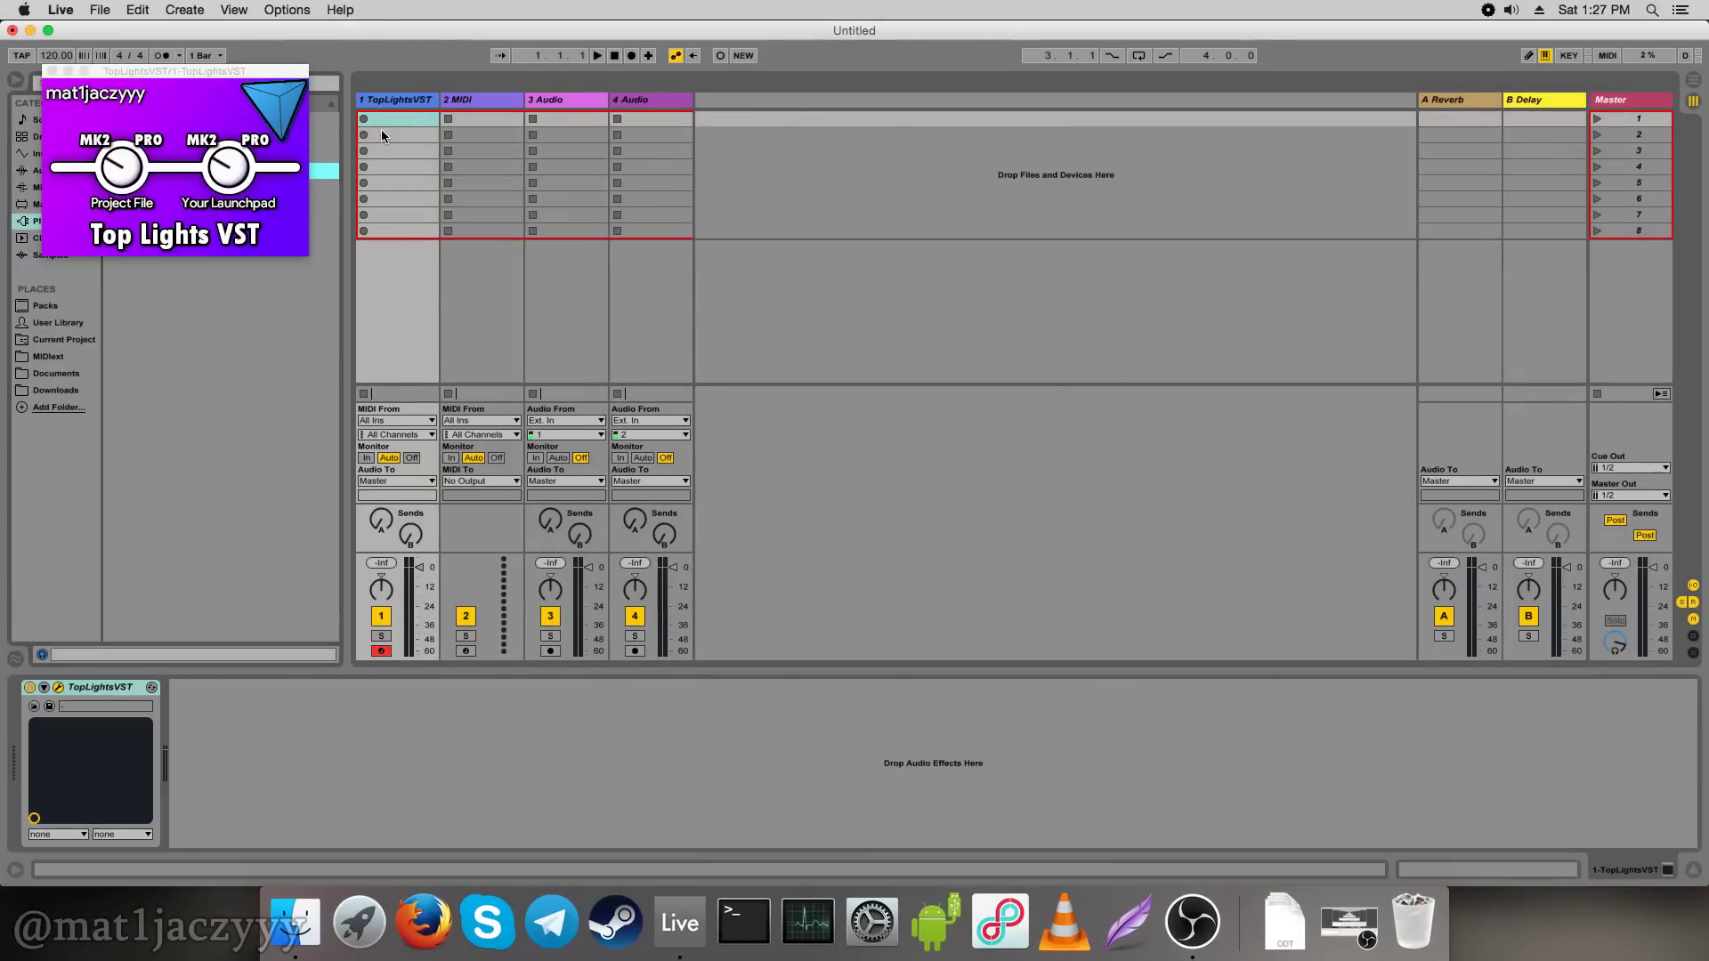
{"action": "left_click_drag", "start_coordinate": [169, 79], "coordinate": [157, 399]}
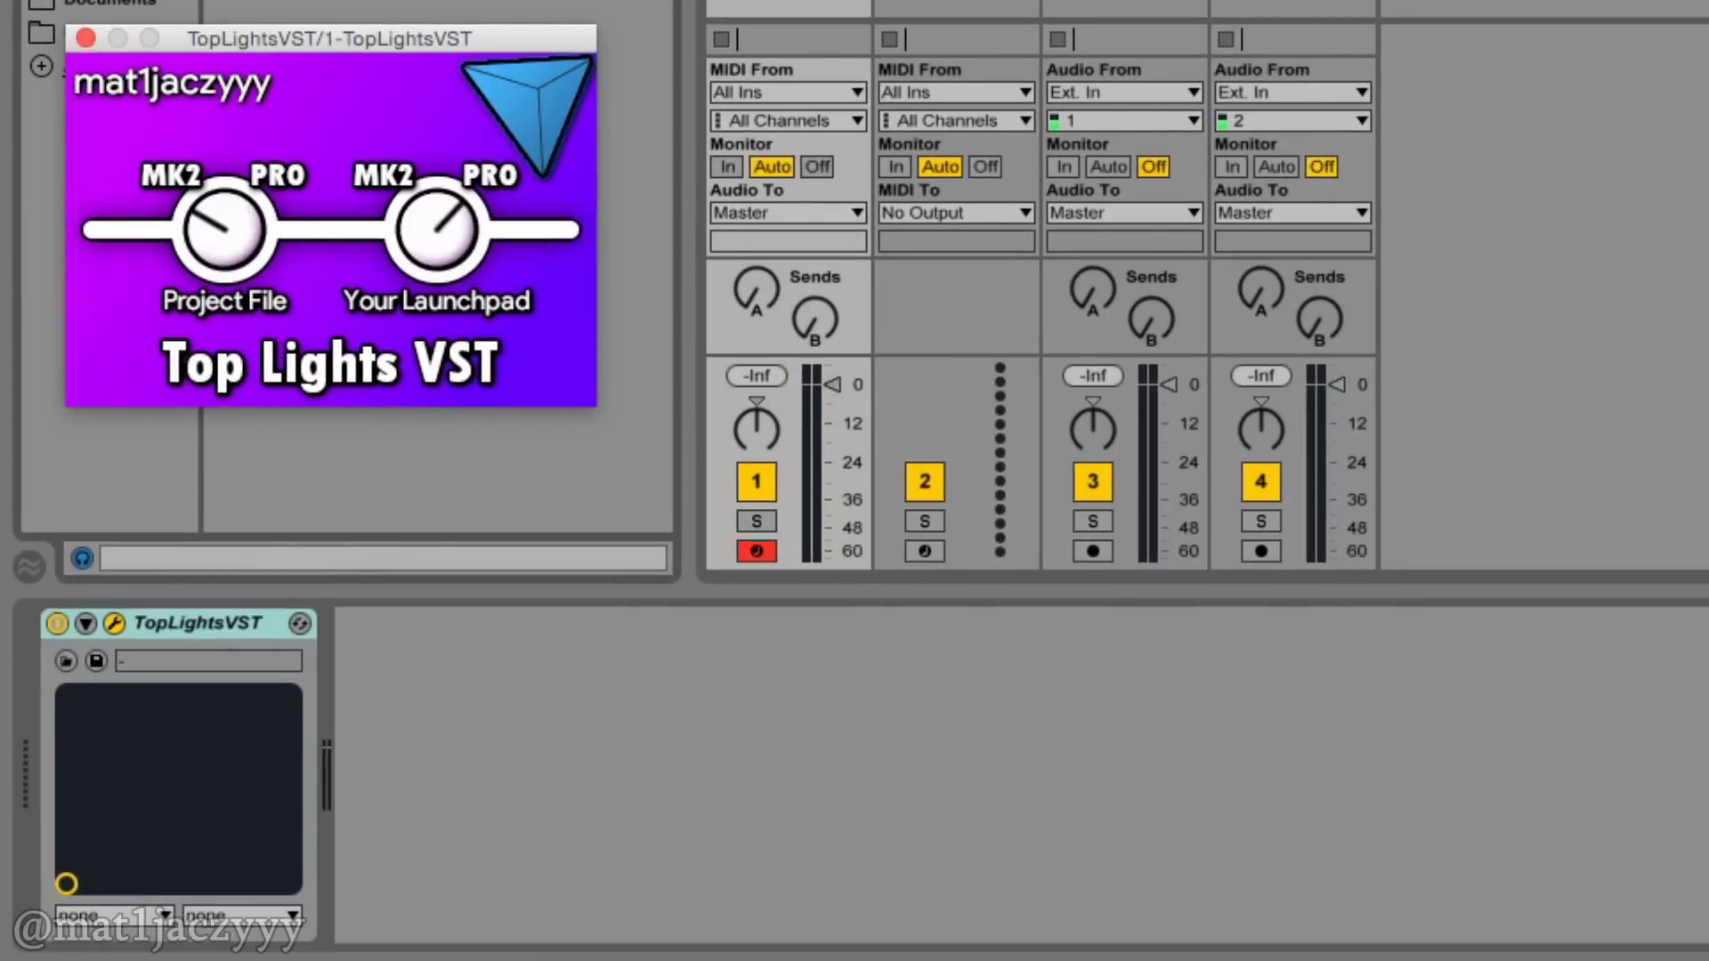
{"action": "left_click", "coordinate": [184, 624]}
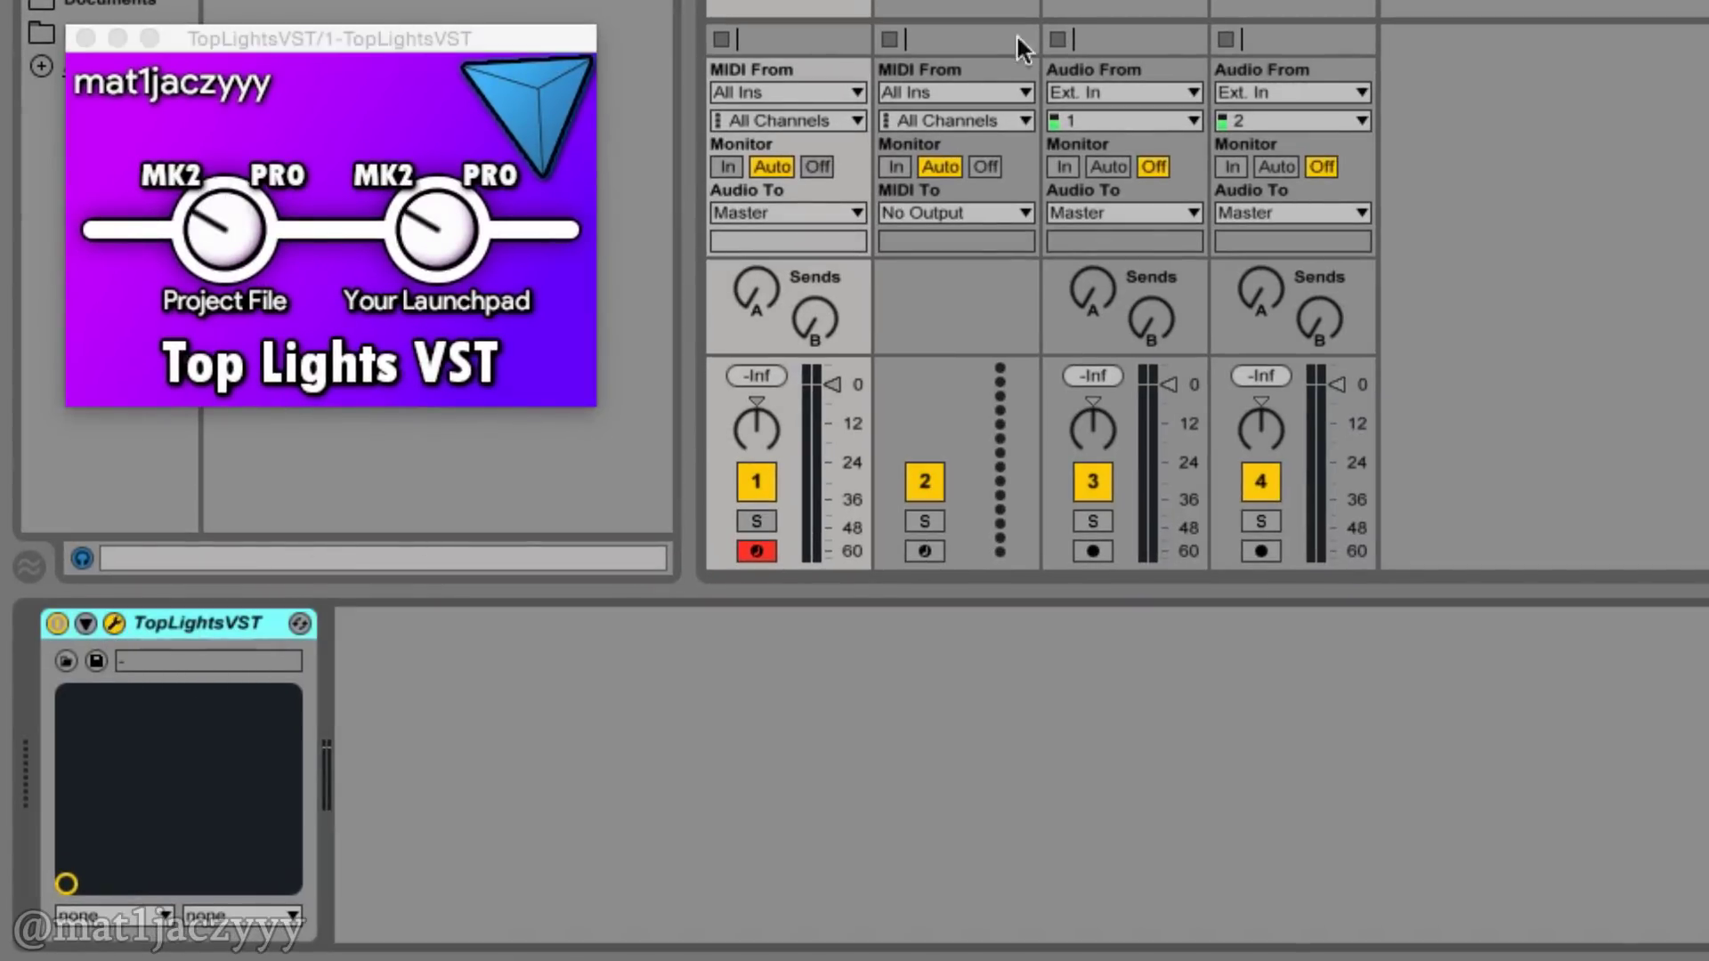
Step: Set track 2's MIDI From to 1-TopLightsVST with the TopLightsVST output channel
{"action": "left_click", "coordinate": [973, 90]}
{"action": "left_click", "coordinate": [975, 221]}
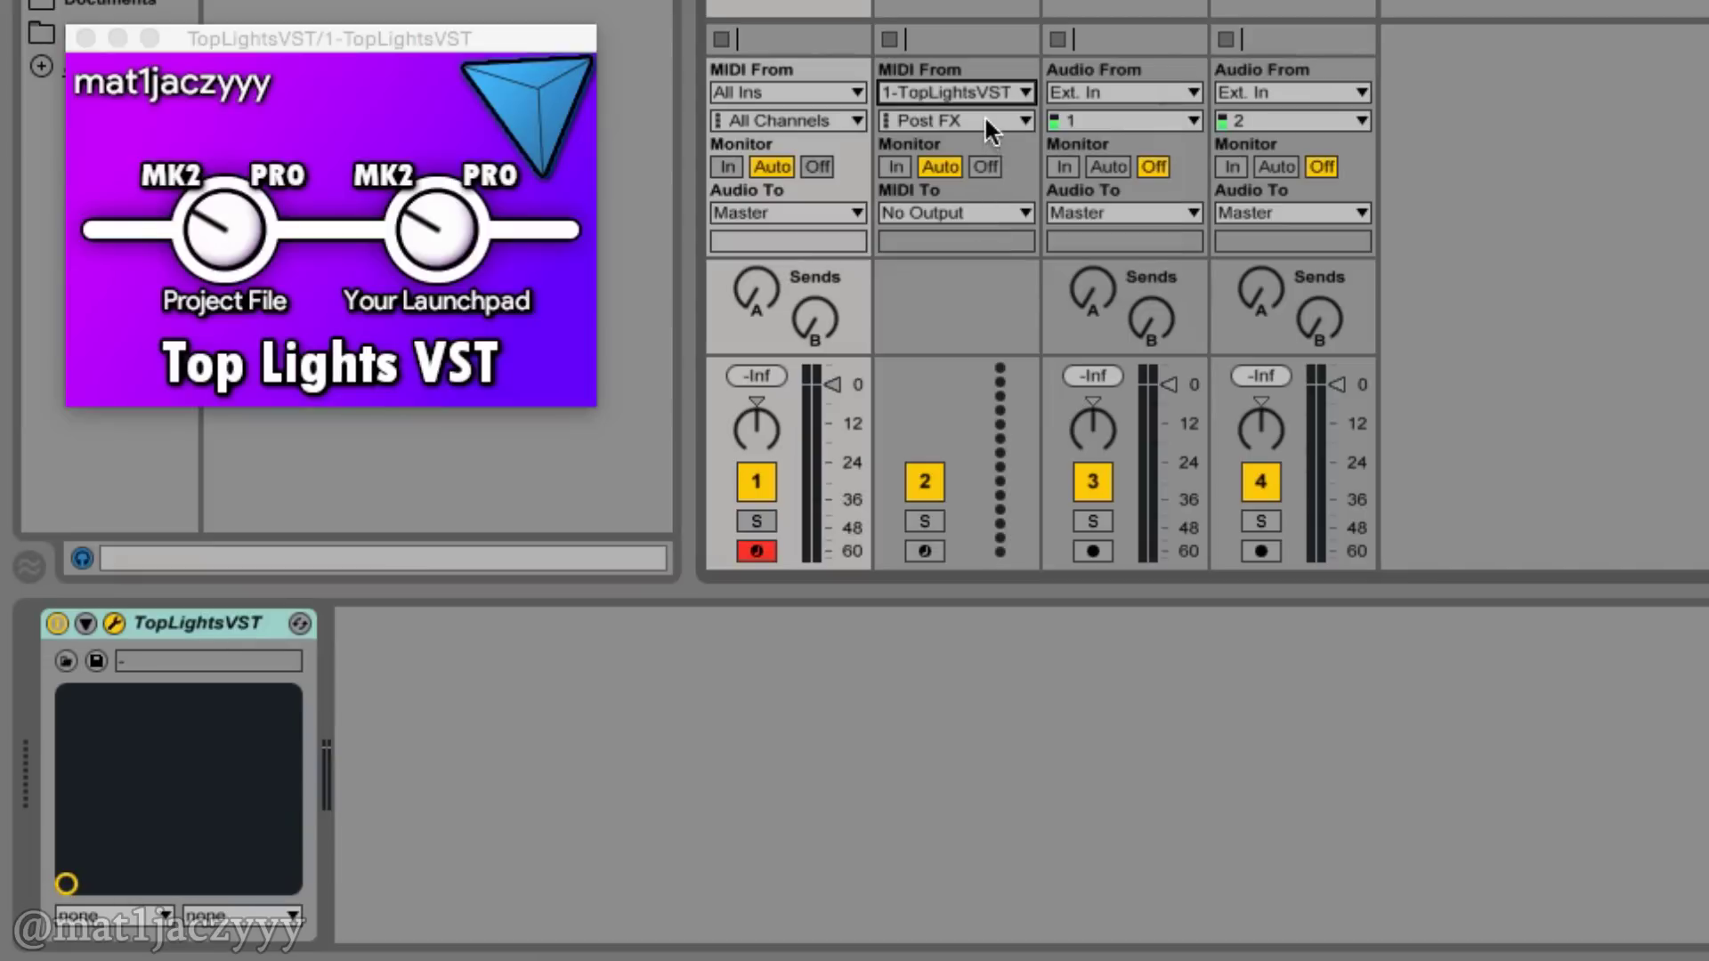
{"action": "left_click", "coordinate": [985, 120]}
{"action": "left_click", "coordinate": [972, 204]}
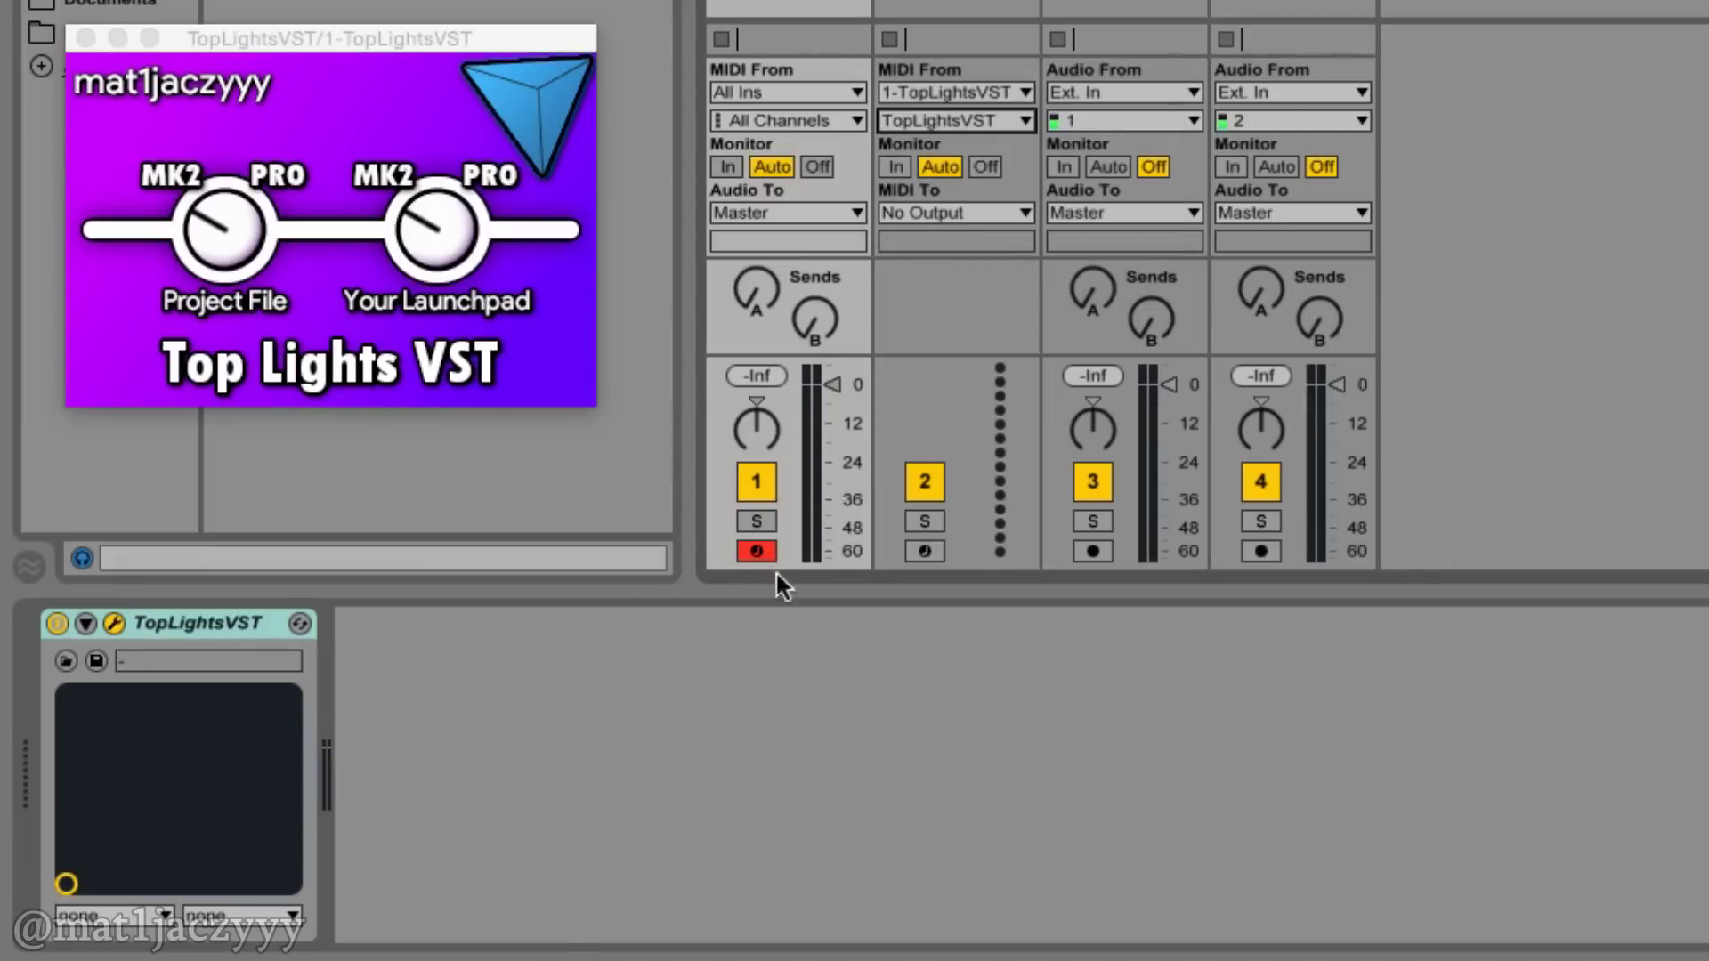
Step: Set track 2 to Monitor In with MIDI To Launchpad Output, and insert a Chord effect before TopLightsVST
{"action": "left_click", "coordinate": [895, 166]}
{"action": "left_click", "coordinate": [908, 213]}
{"action": "left_click", "coordinate": [919, 229]}
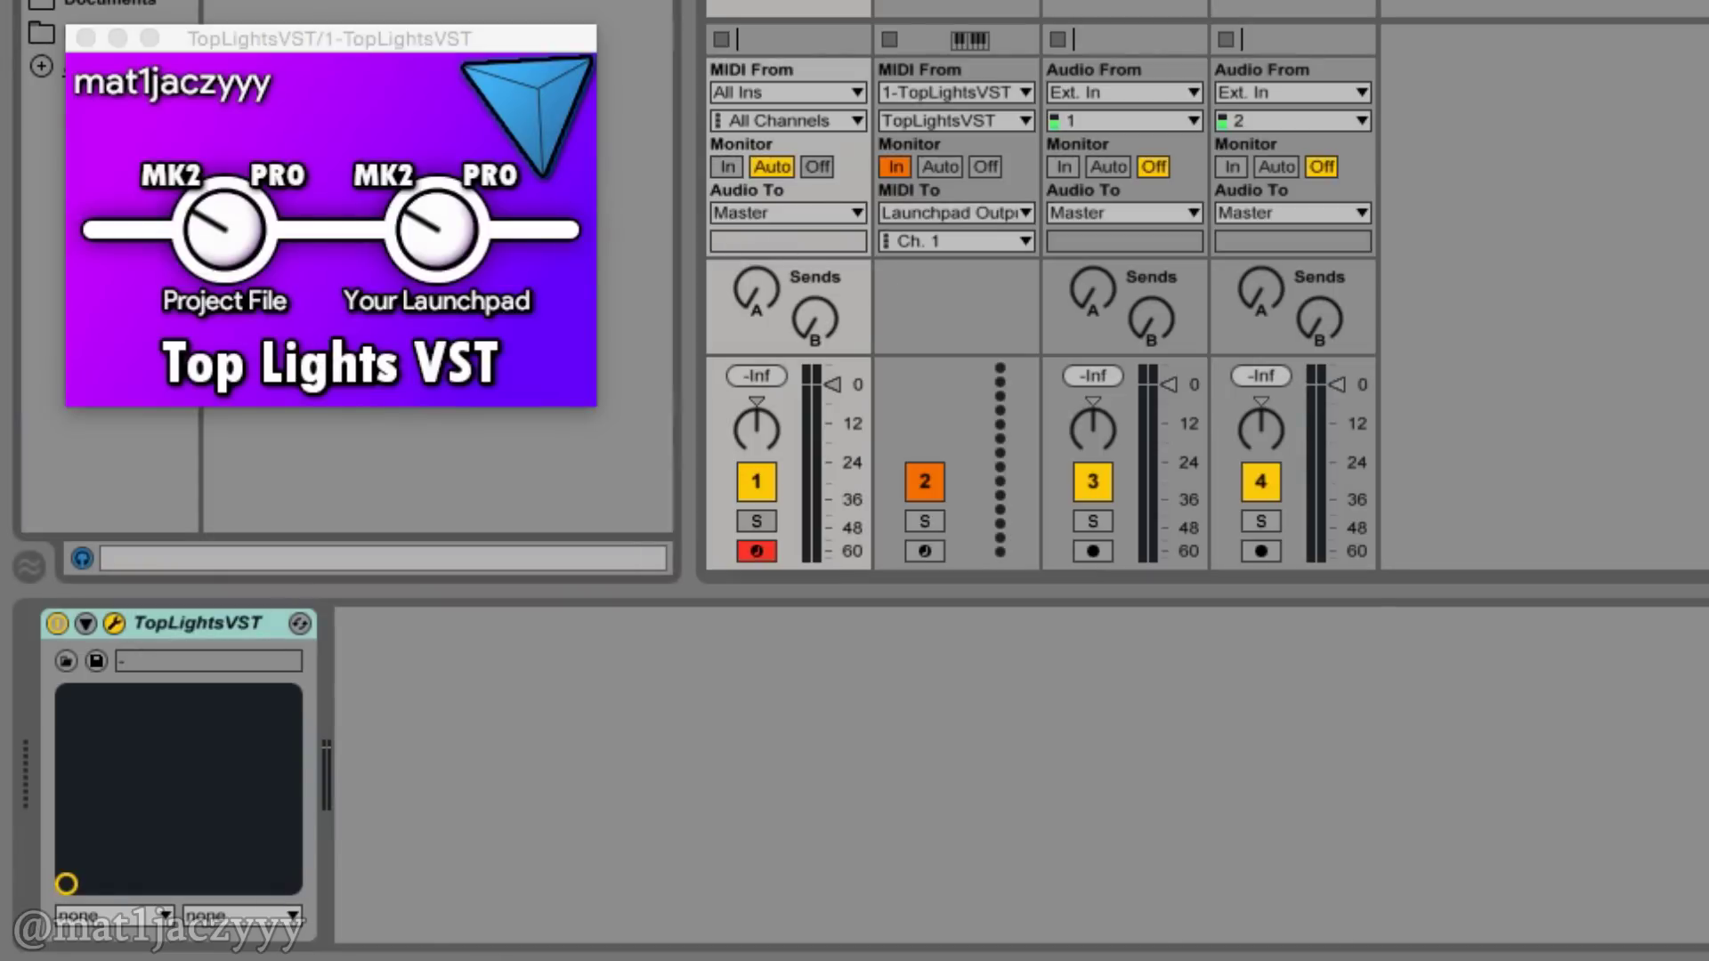
{"action": "left_click_drag", "start_coordinate": [151, 98], "coordinate": [50, 664]}
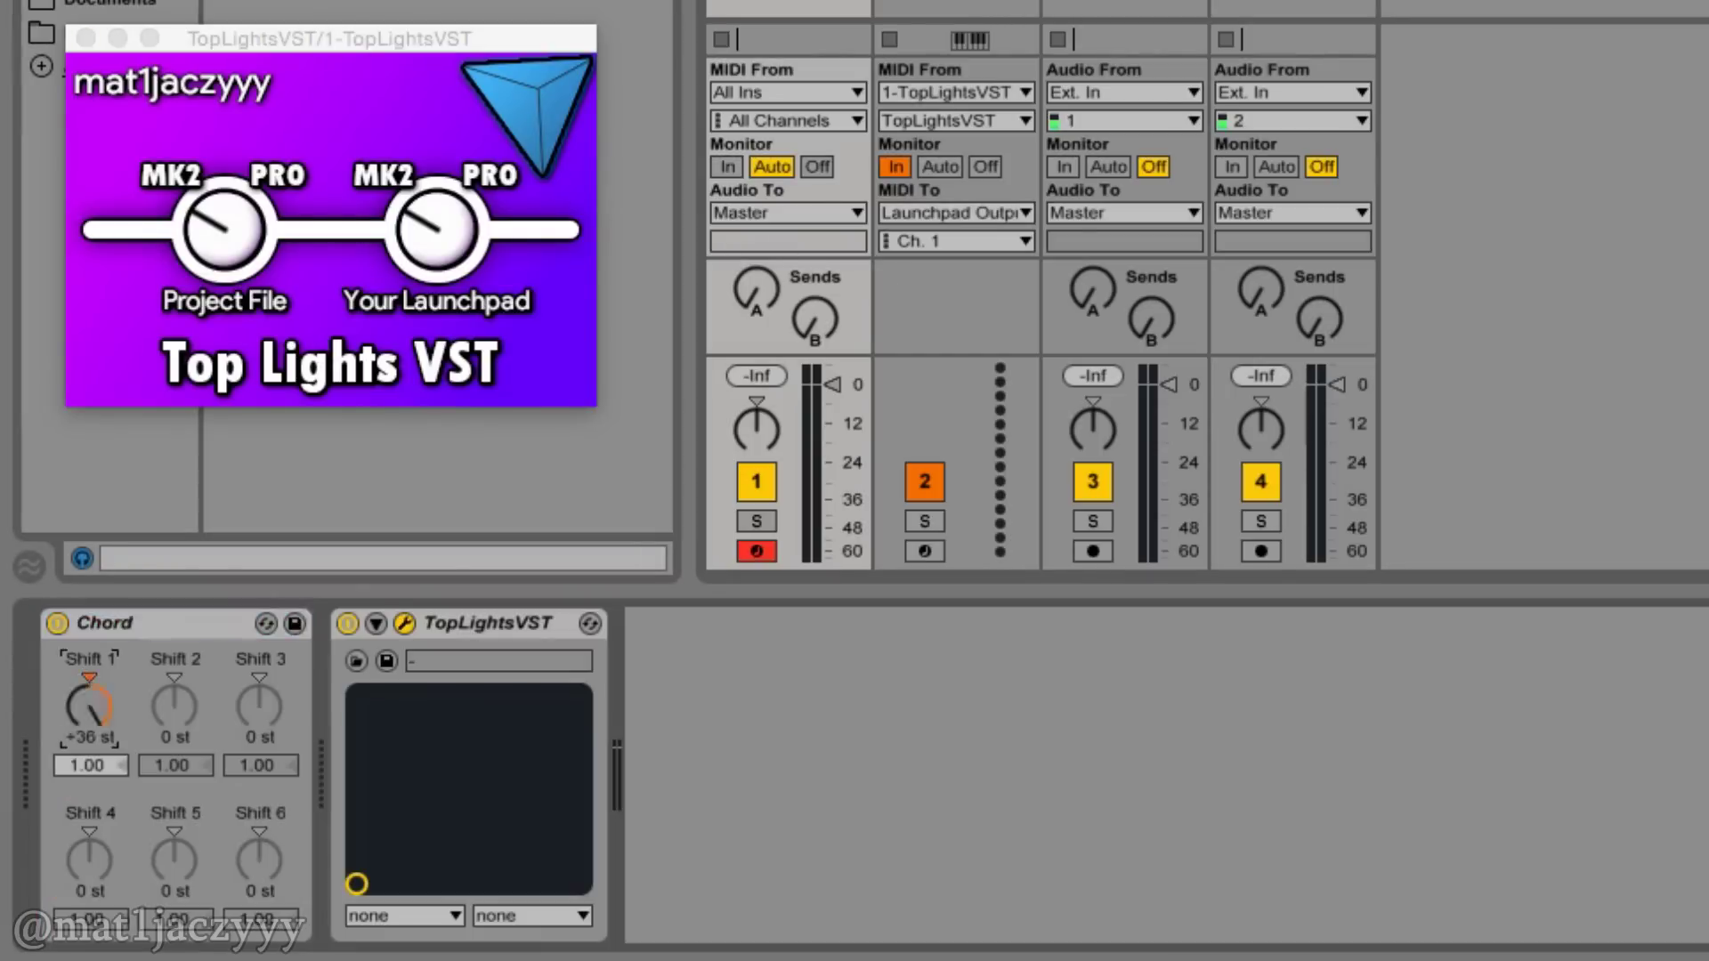